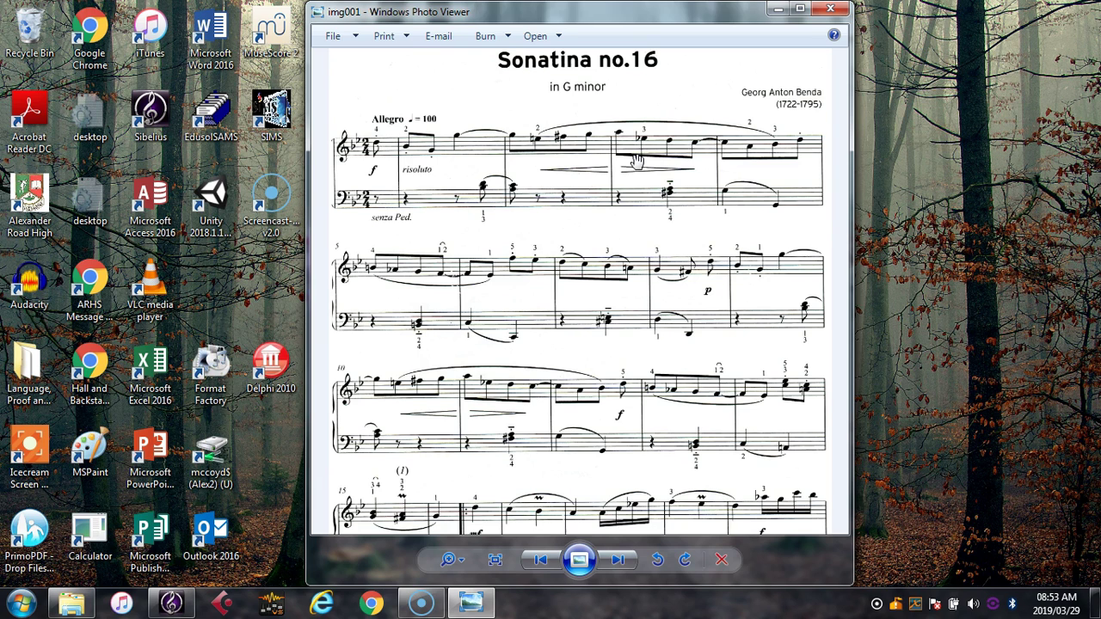
Bring Sibelius's Quick Start window in front of the Sonatina no.16 scan in Photo Viewer.
left_click(172, 604)
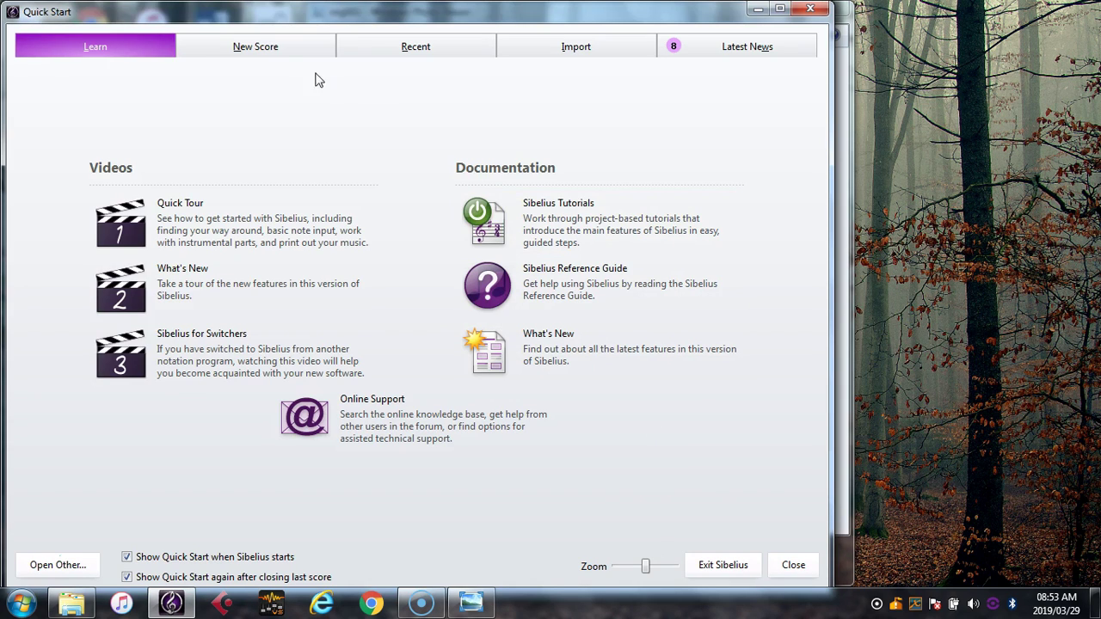
Start a new score from the Blank template in the New Score gallery.
left_click(272, 51)
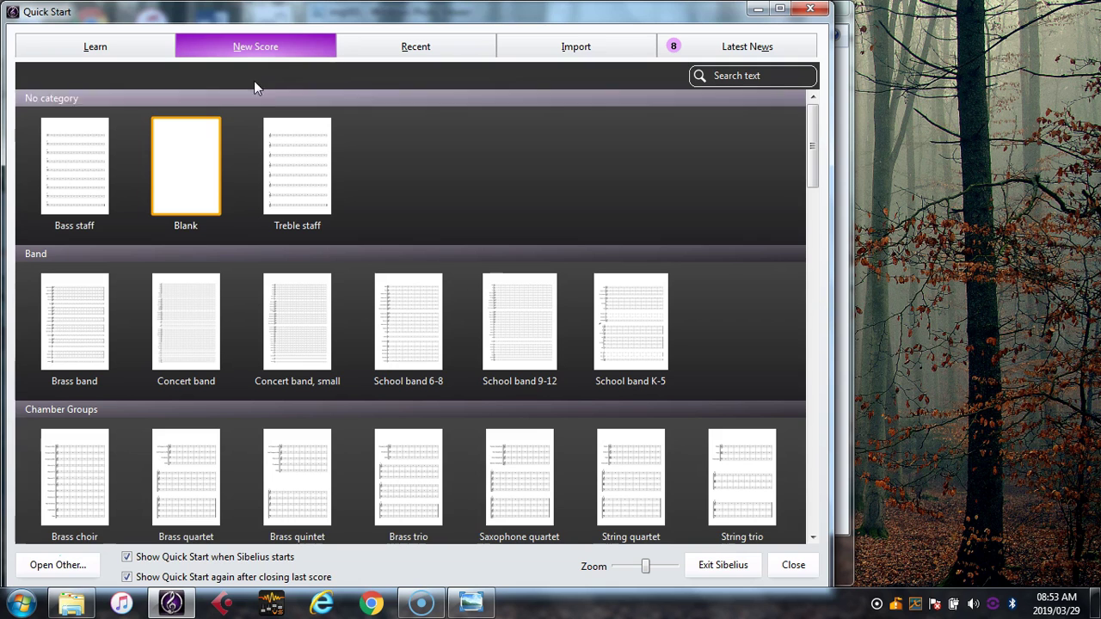
scroll(206, 348, "down", 6)
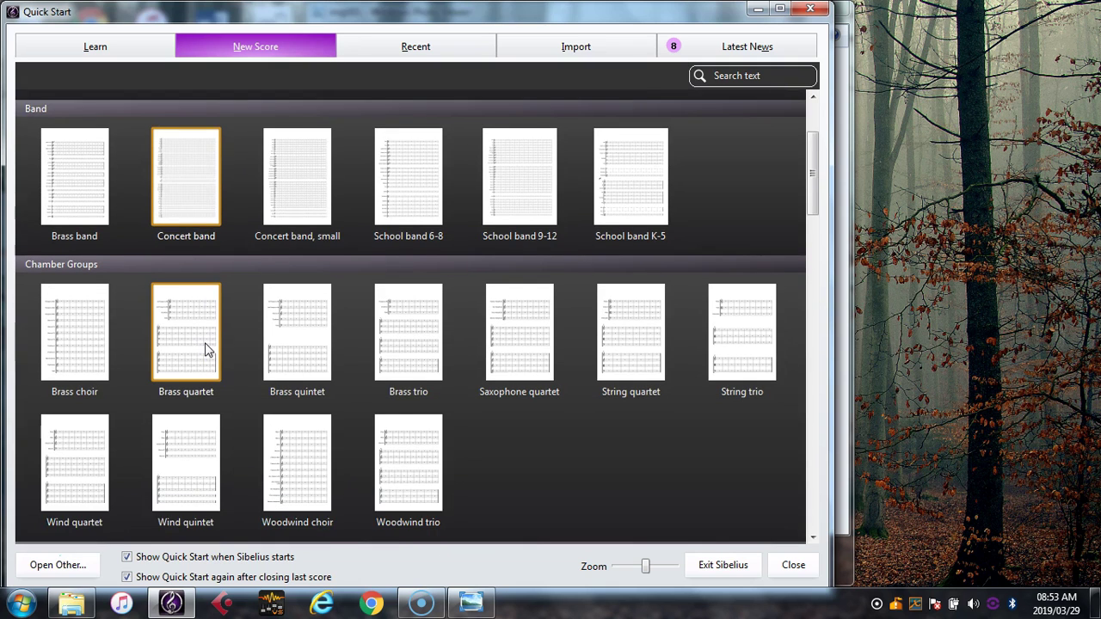
scroll(206, 348, "down", 3)
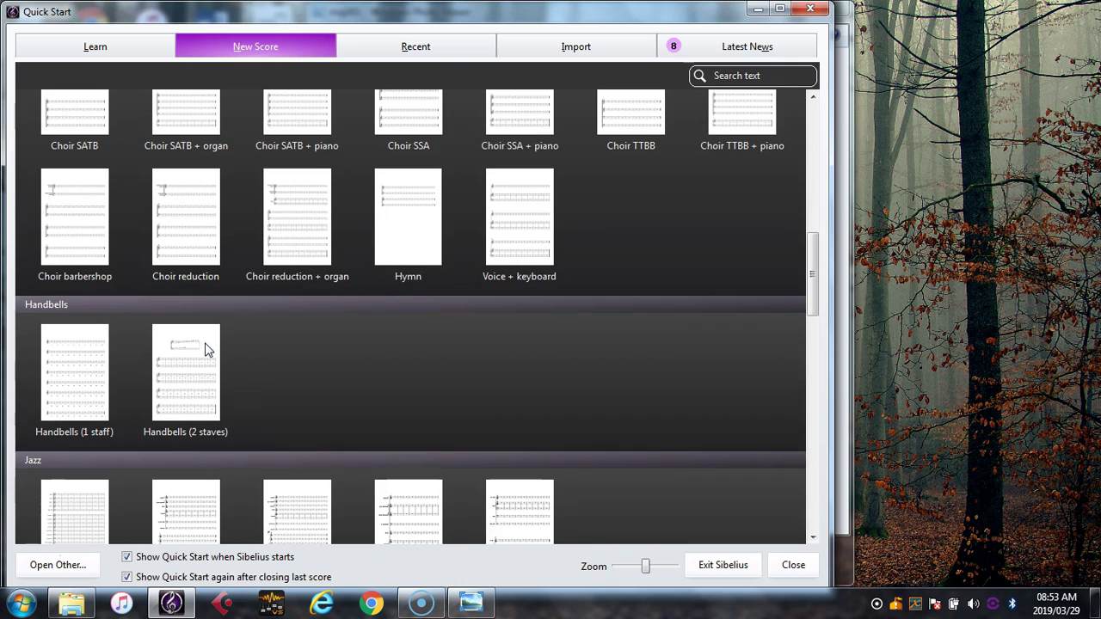
left_click_drag(815, 280, 808, 138)
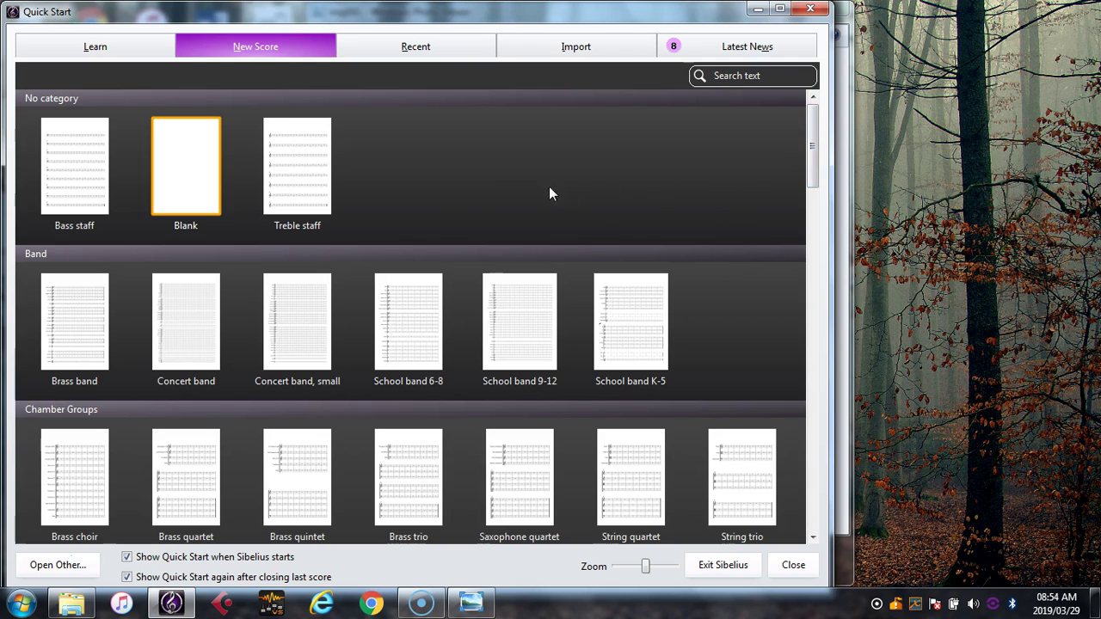
double_click(182, 185)
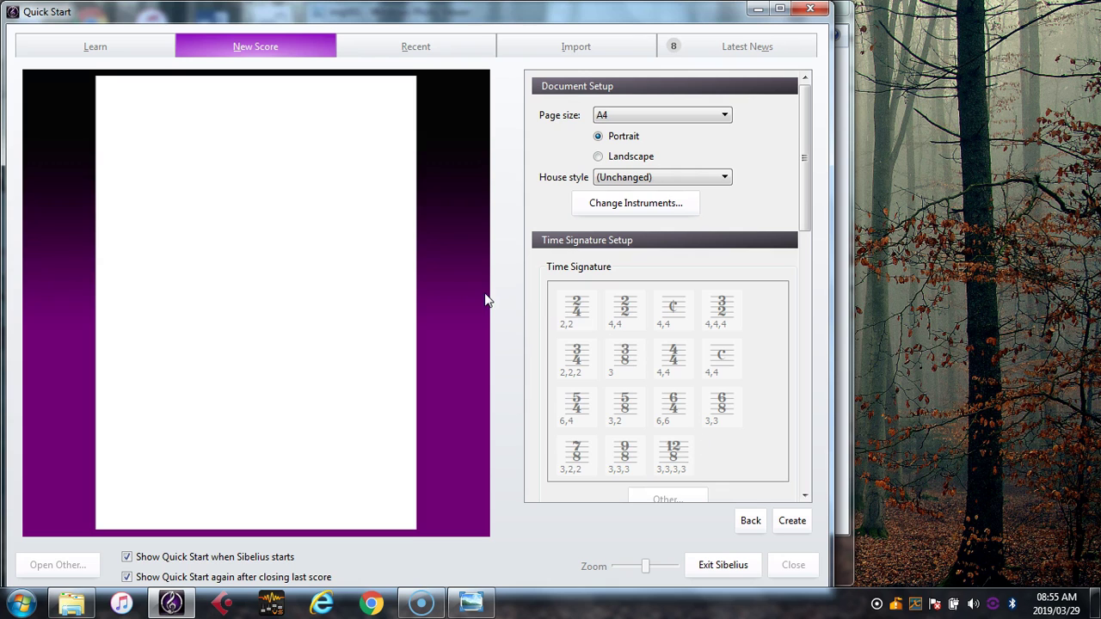
Search for Piano in the instrument setup and add it to the score.
left_click(638, 204)
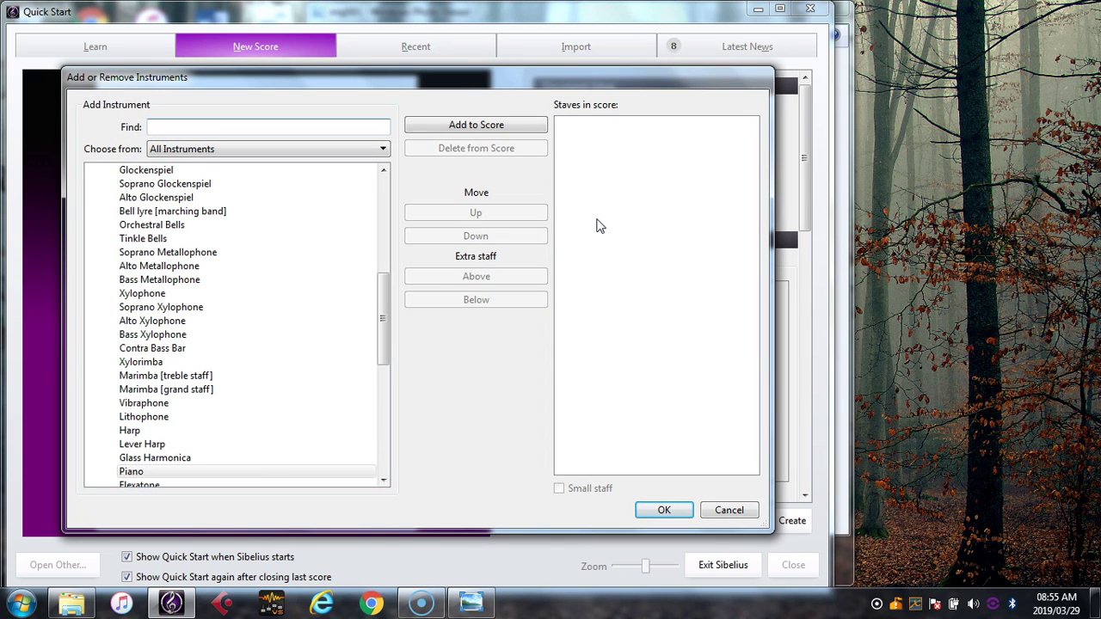
type("piano")
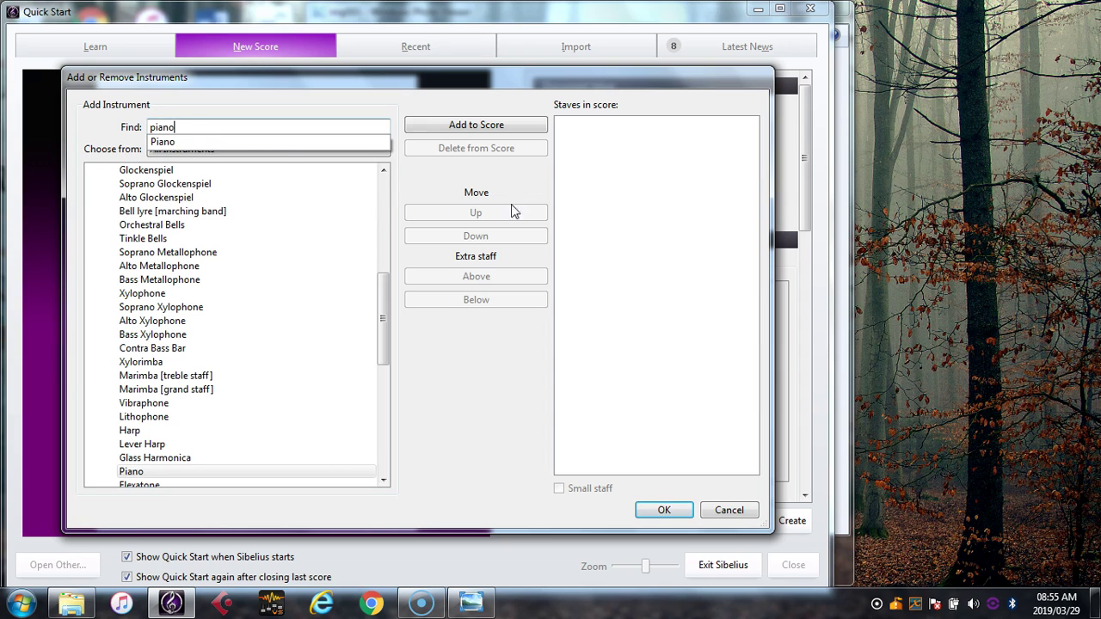
left_click(259, 142)
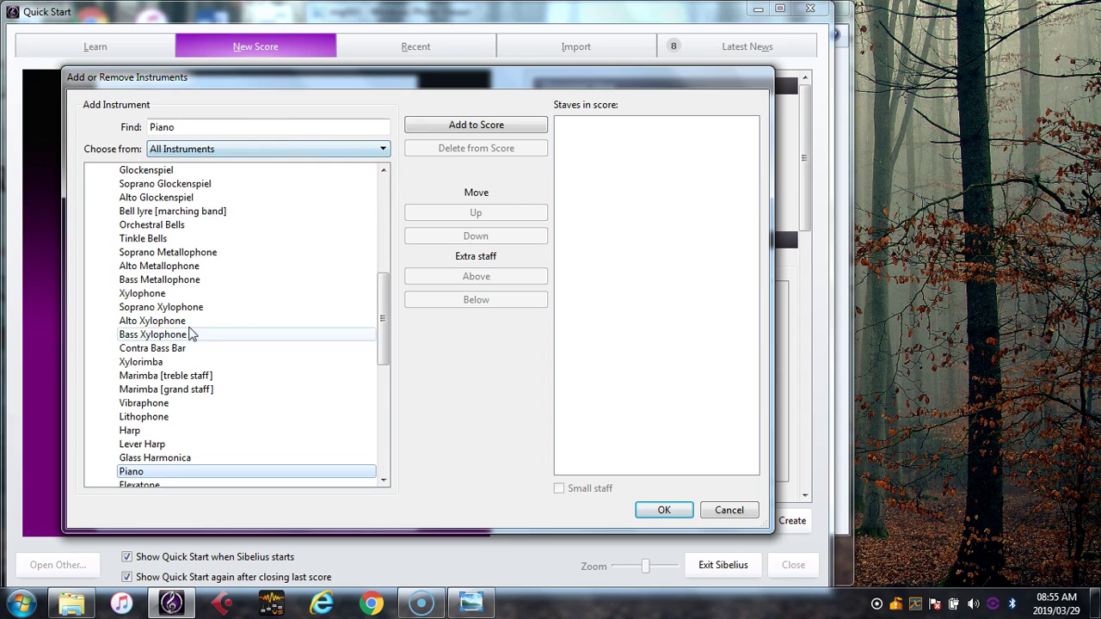
left_click(139, 471)
left_click(472, 129)
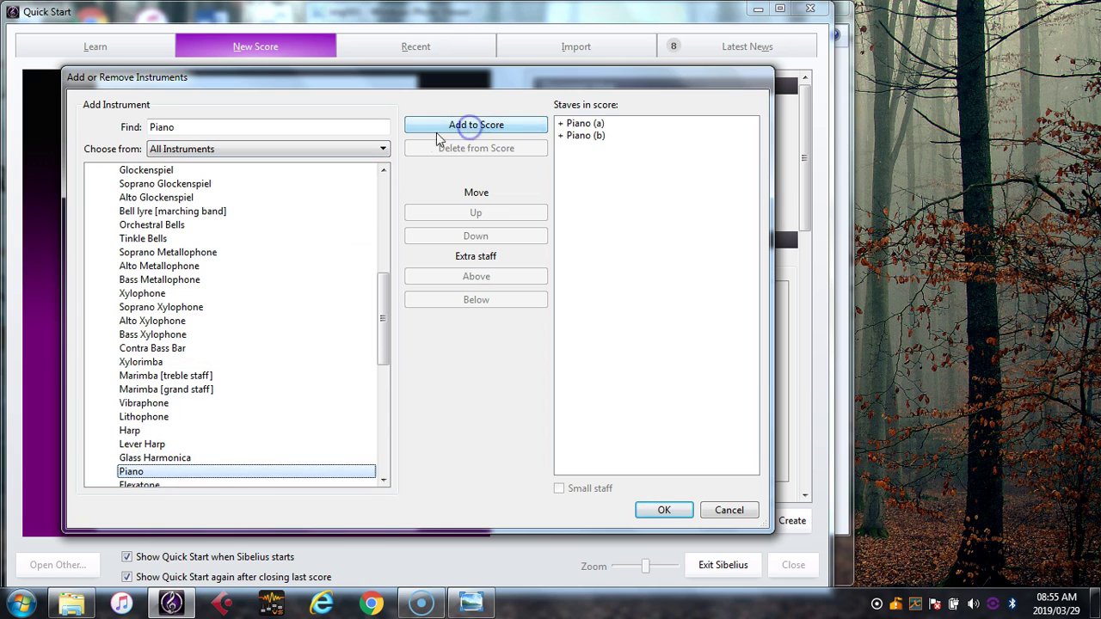
Add Trumpet in Bb and Bass Clarinet in Bb from the common Brass and Woodwind lists.
left_click_drag(383, 310, 386, 157)
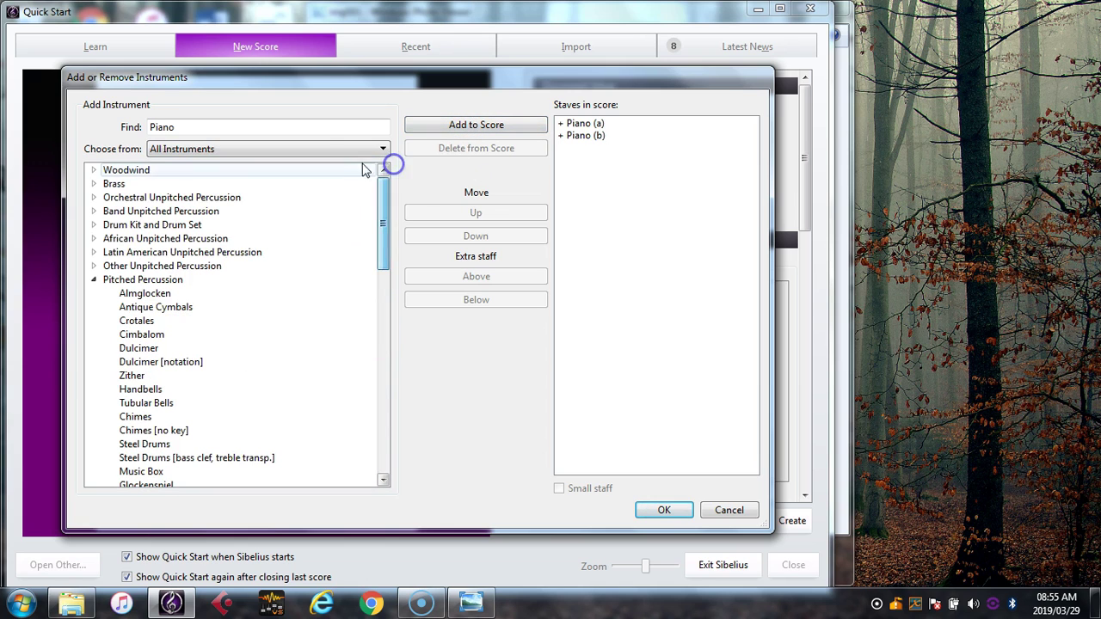
left_click(325, 149)
left_click(300, 188)
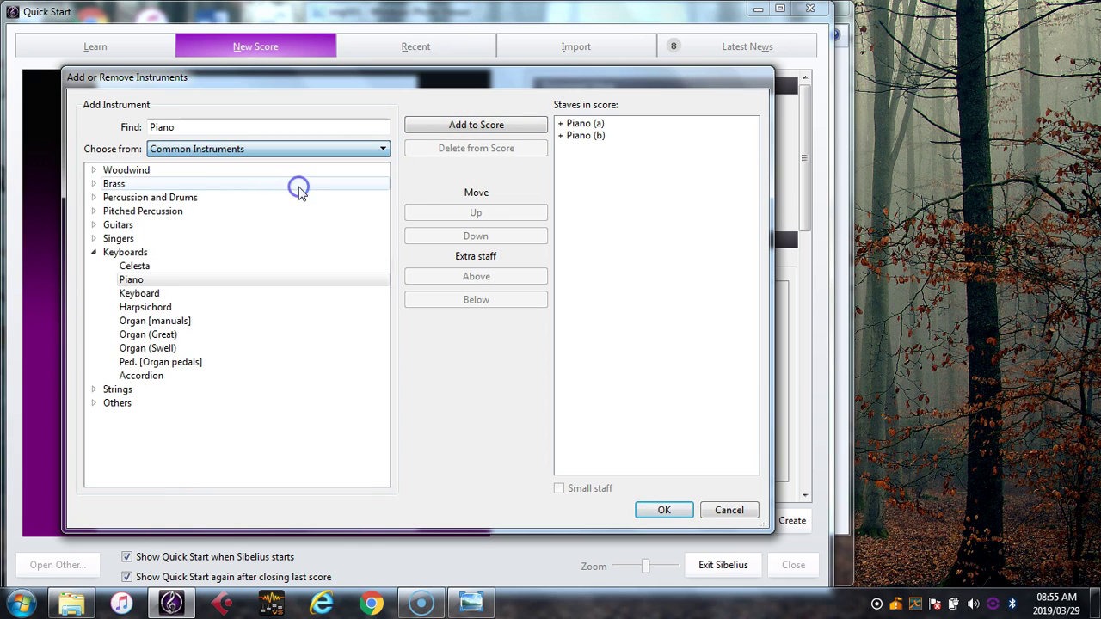
left_click(95, 184)
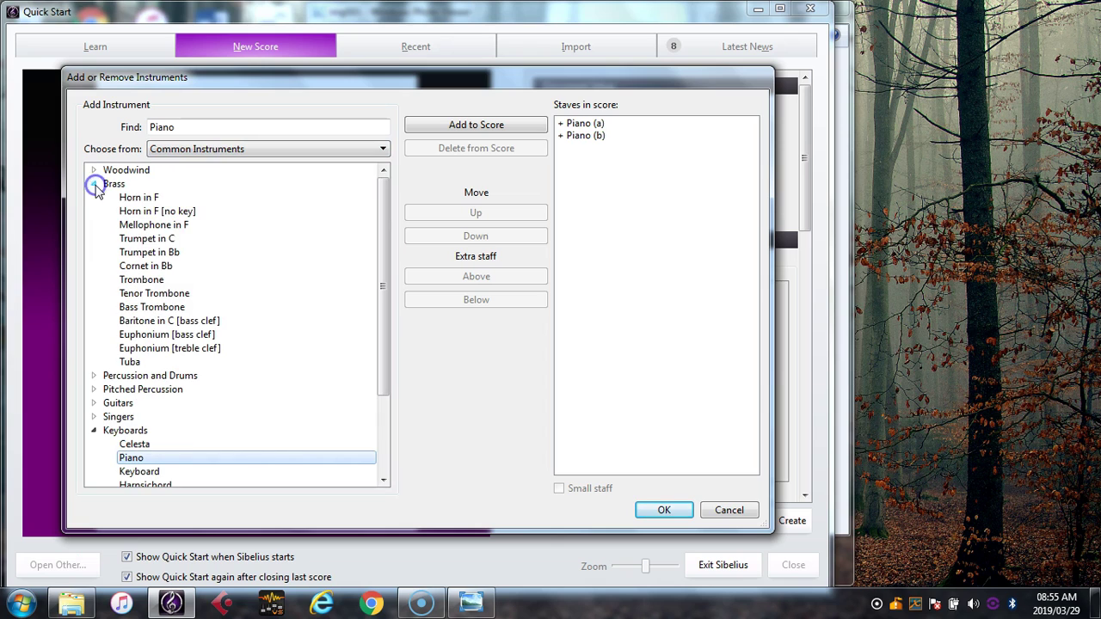
double_click(147, 252)
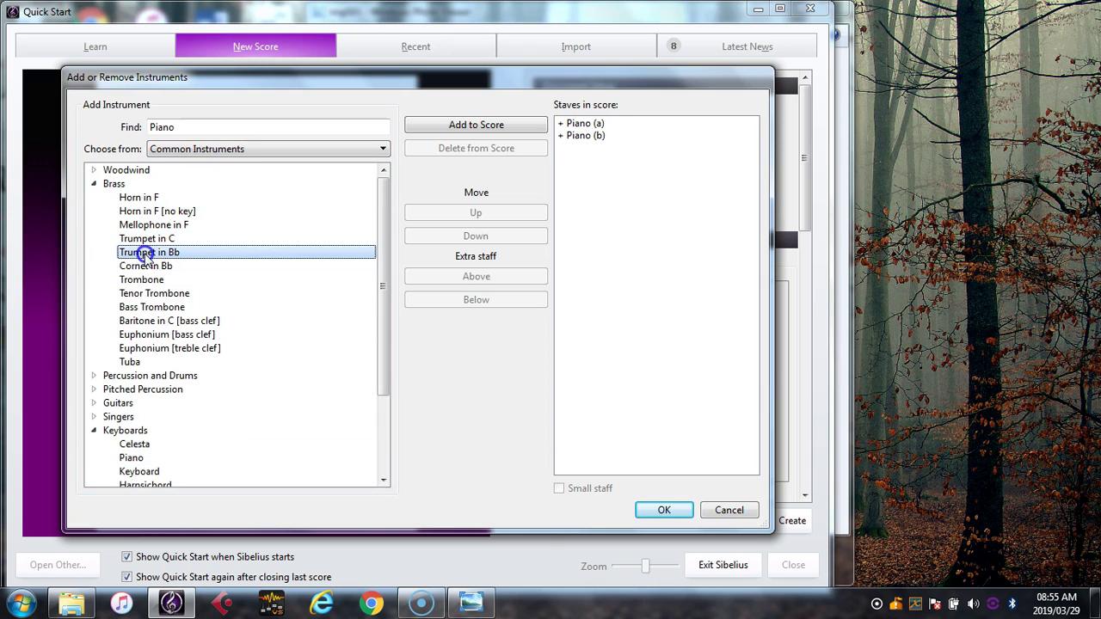
left_click(94, 184)
left_click(94, 169)
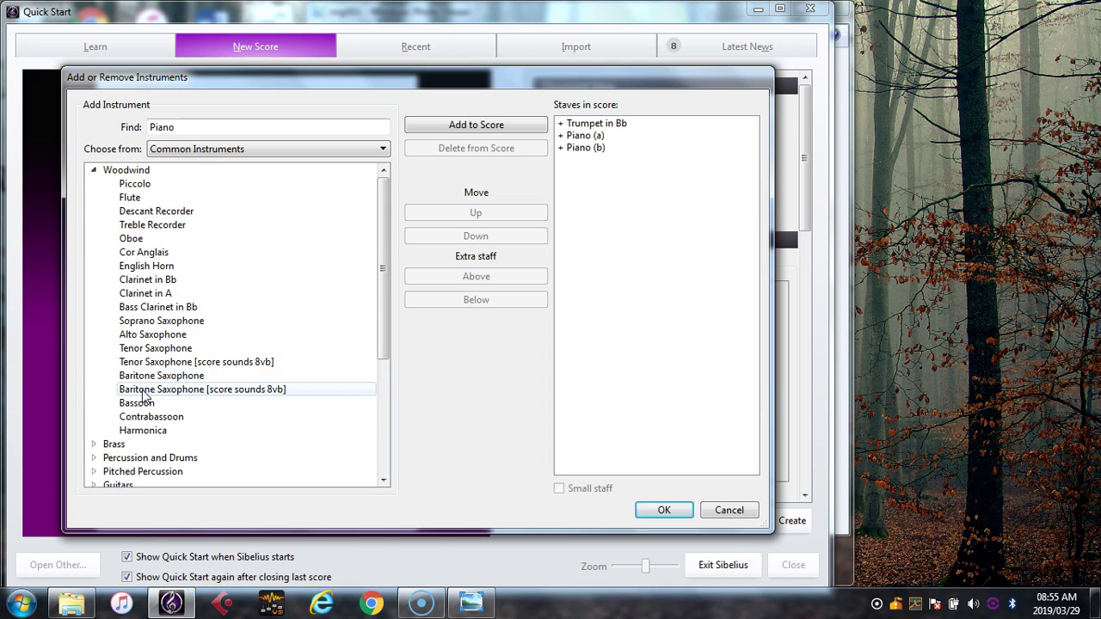
double_click(157, 308)
Remove the Trumpet and Bass Clarinet staves, leaving only Piano, and confirm.
key("alt")
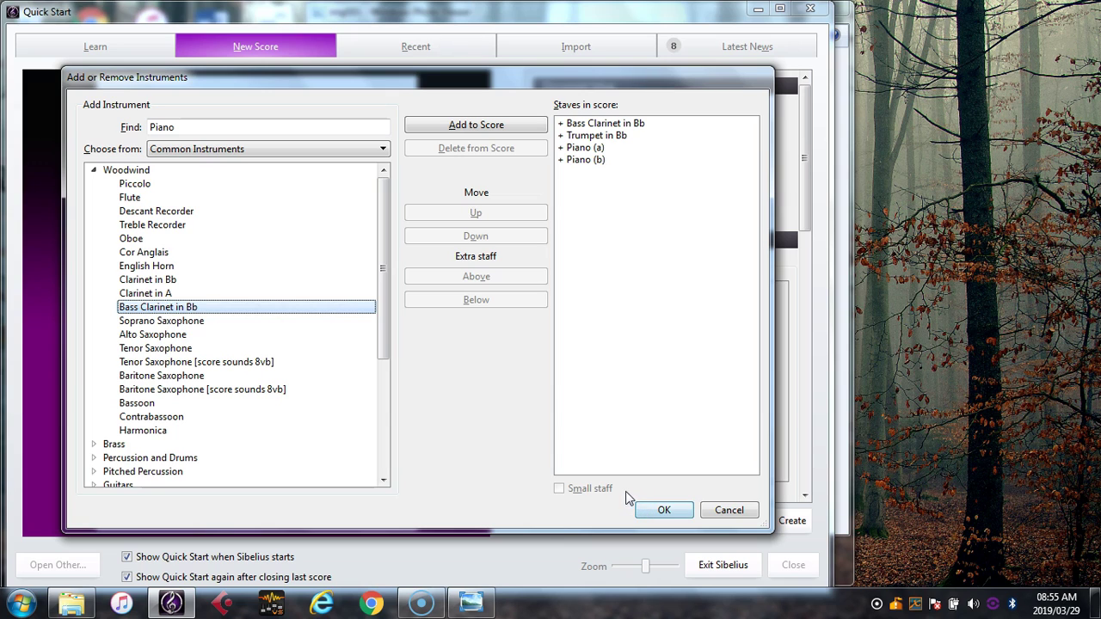
left_click(621, 136)
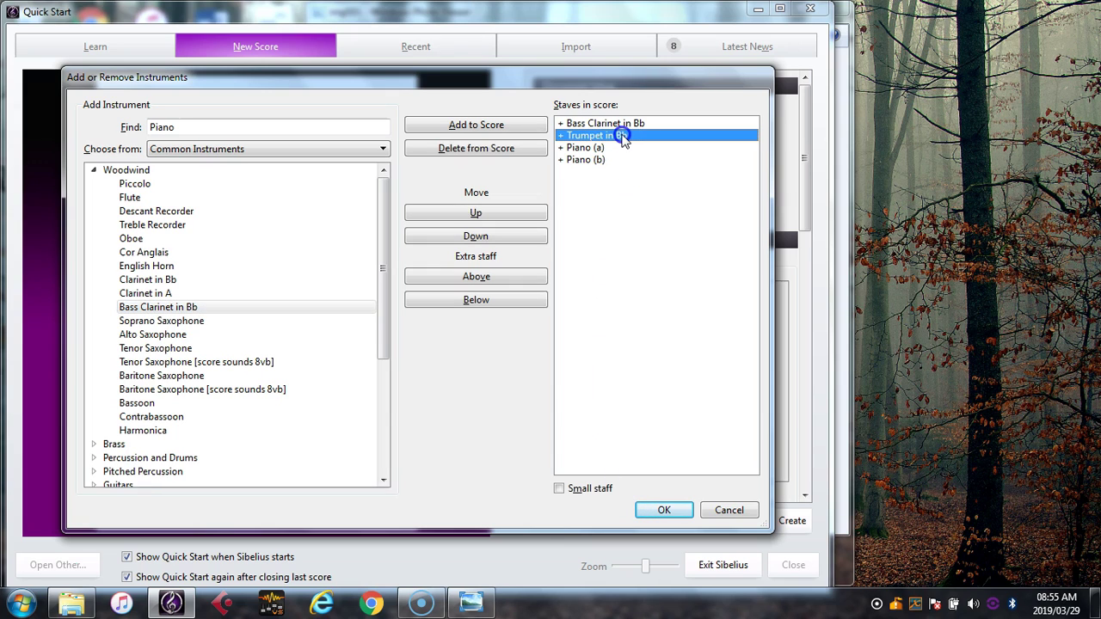
left_click(473, 149)
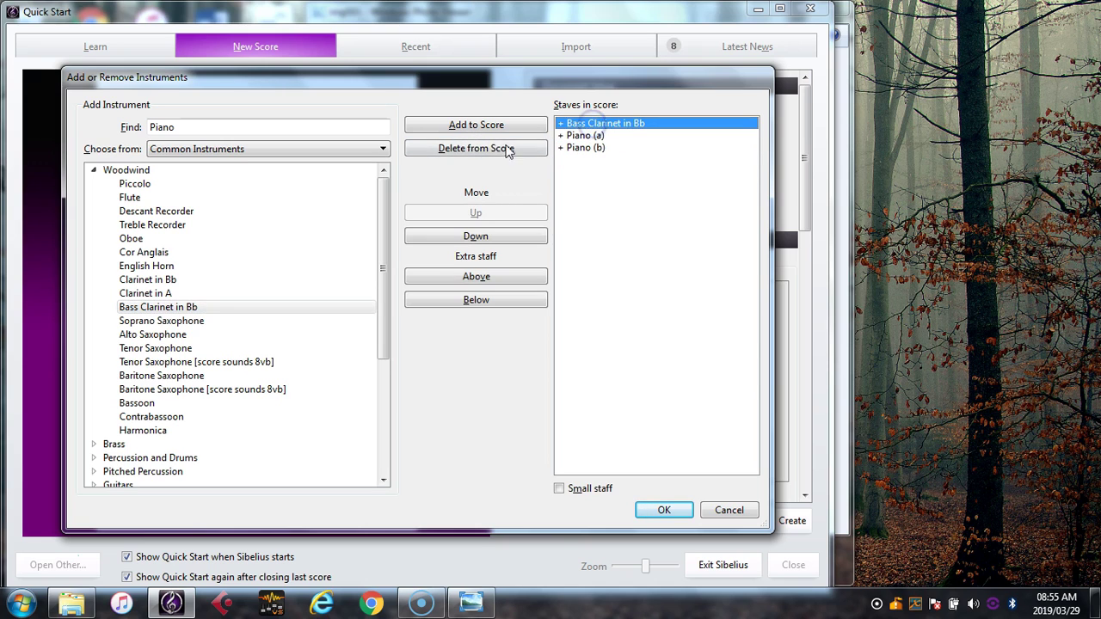
left_click(487, 152)
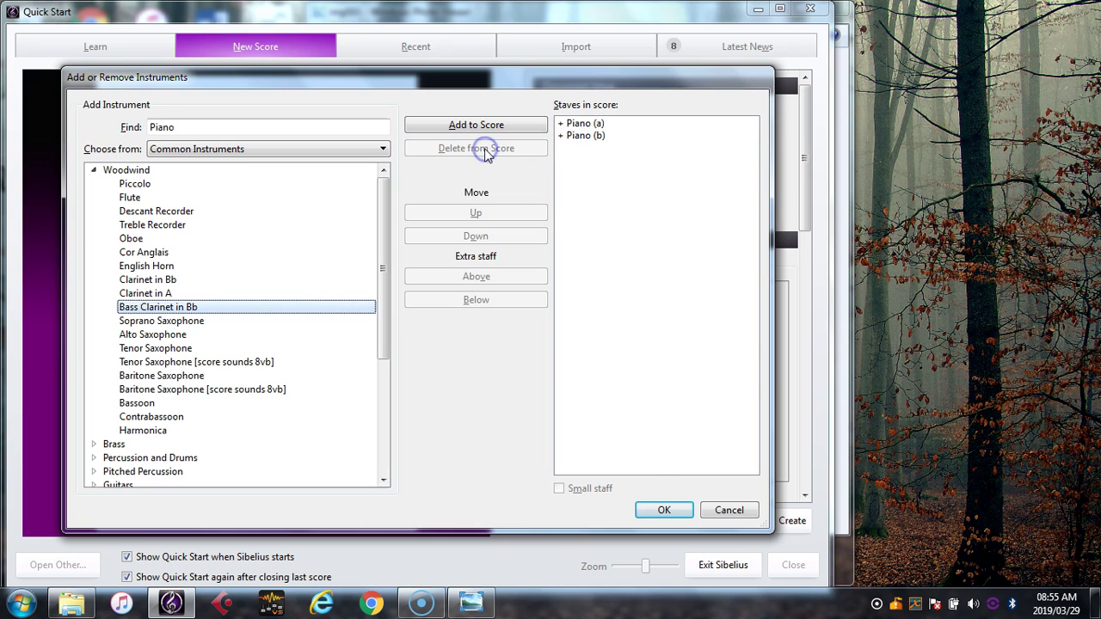
left_click(663, 509)
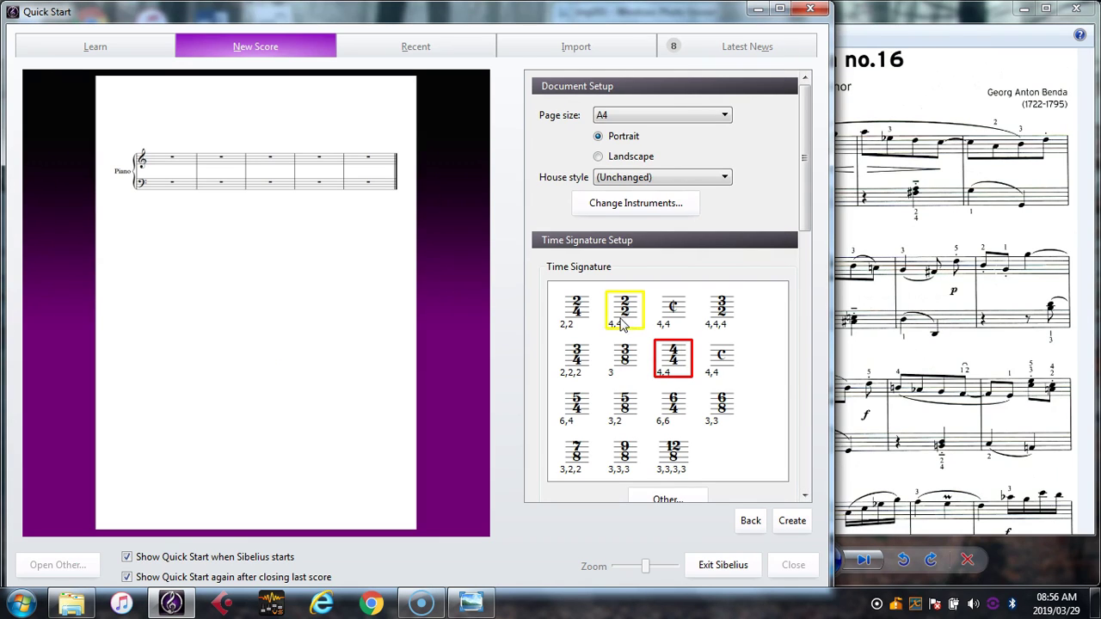
Check the sheet music and set the time signature to 2/4.
left_click(905, 216)
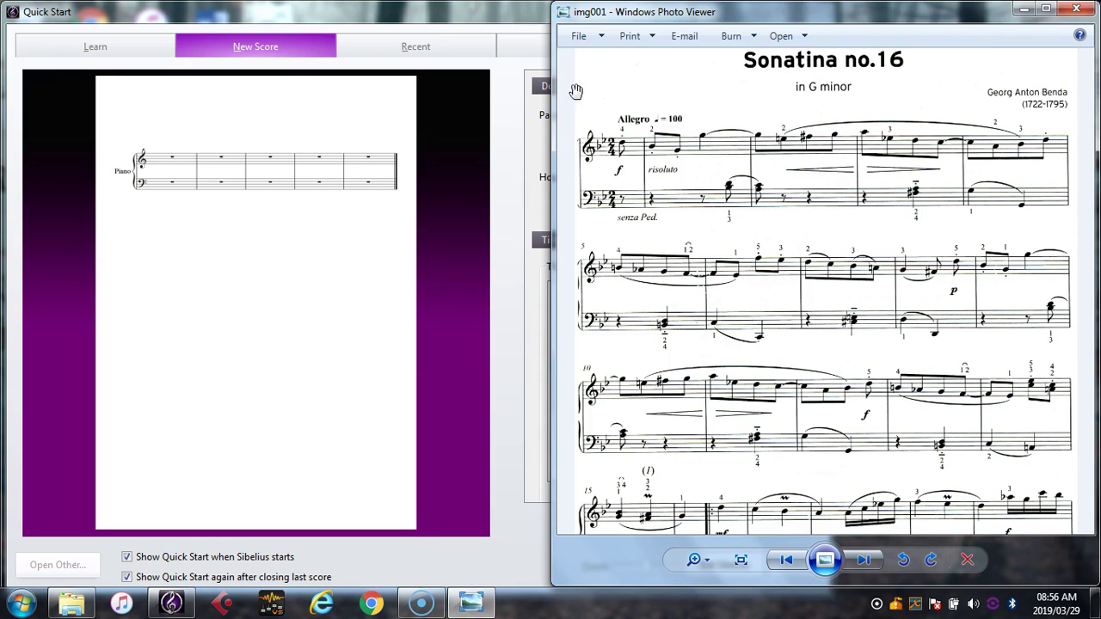
left_click(500, 15)
left_click(574, 309)
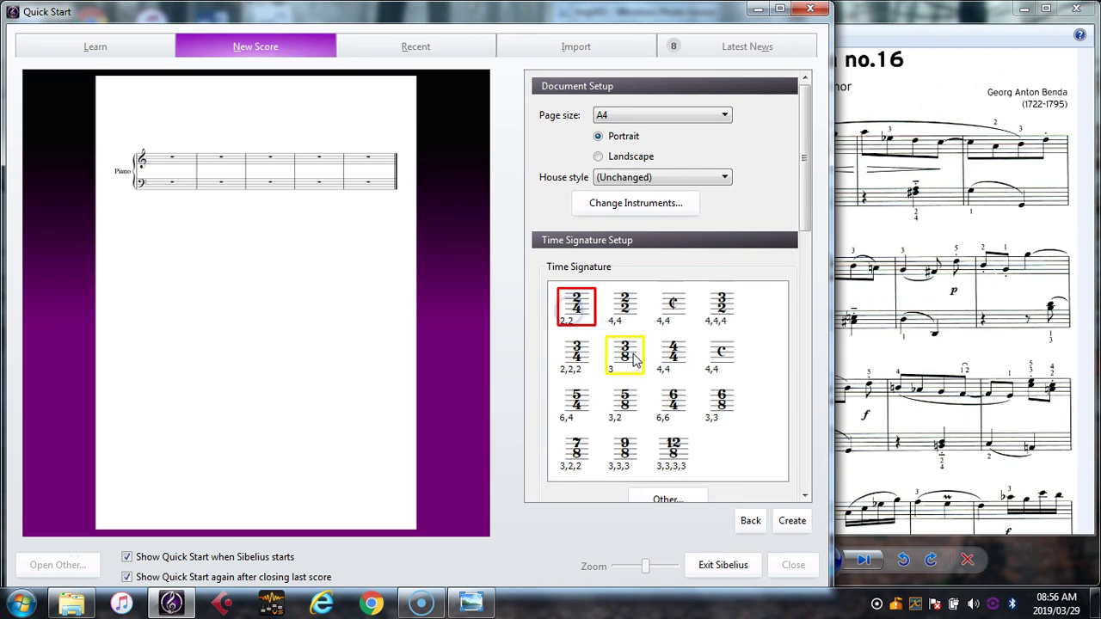
scroll(625, 356, "down", 2)
Start the score with an eighth-note pick-up bar.
left_click(950, 254)
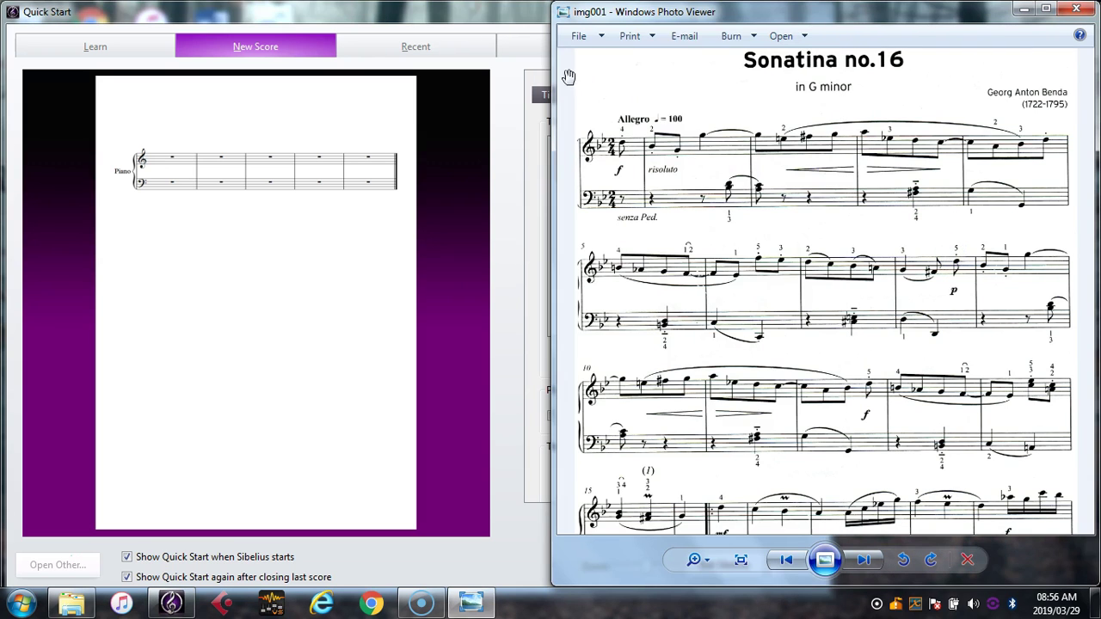
left_click(480, 12)
left_click(552, 415)
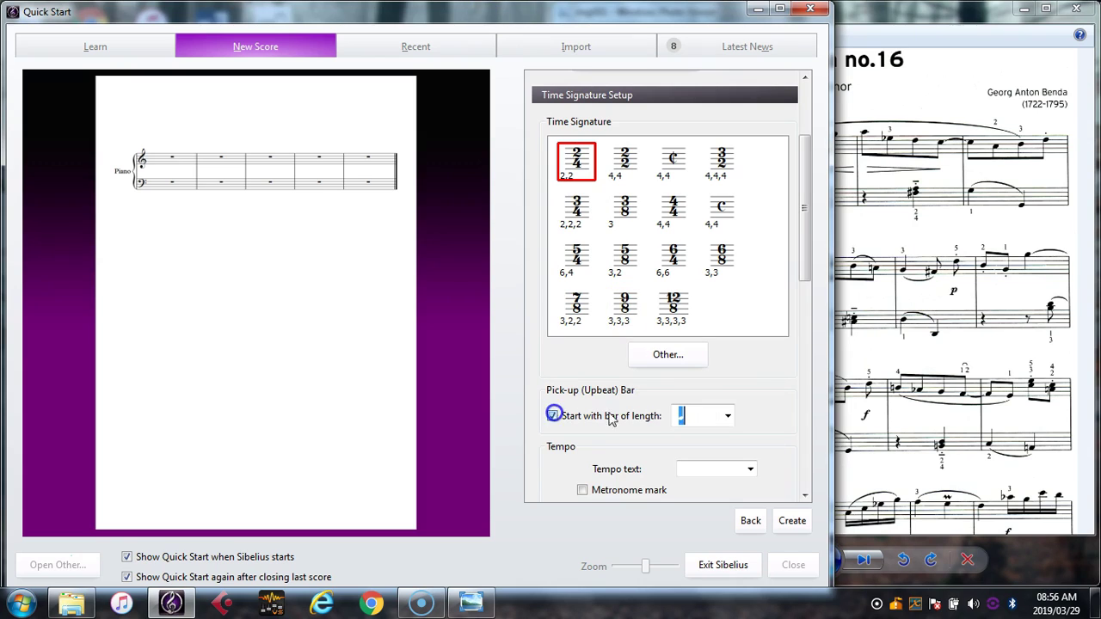
left_click(728, 418)
left_click(705, 469)
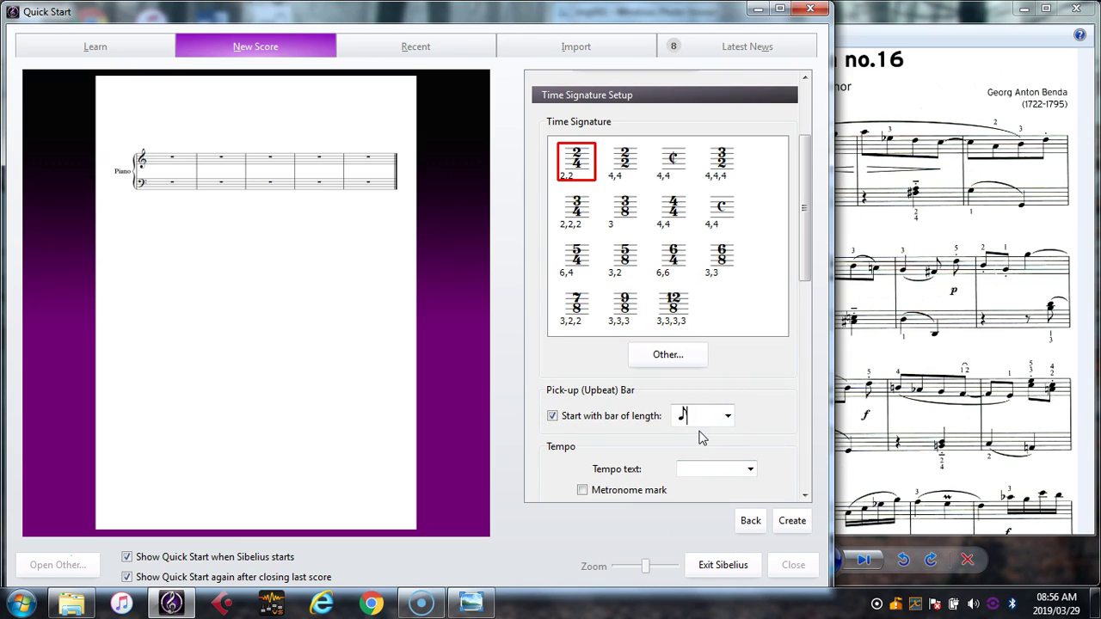
Enter Allegro as the tempo text and add a metronome mark of 100.
scroll(779, 413, "down", 2)
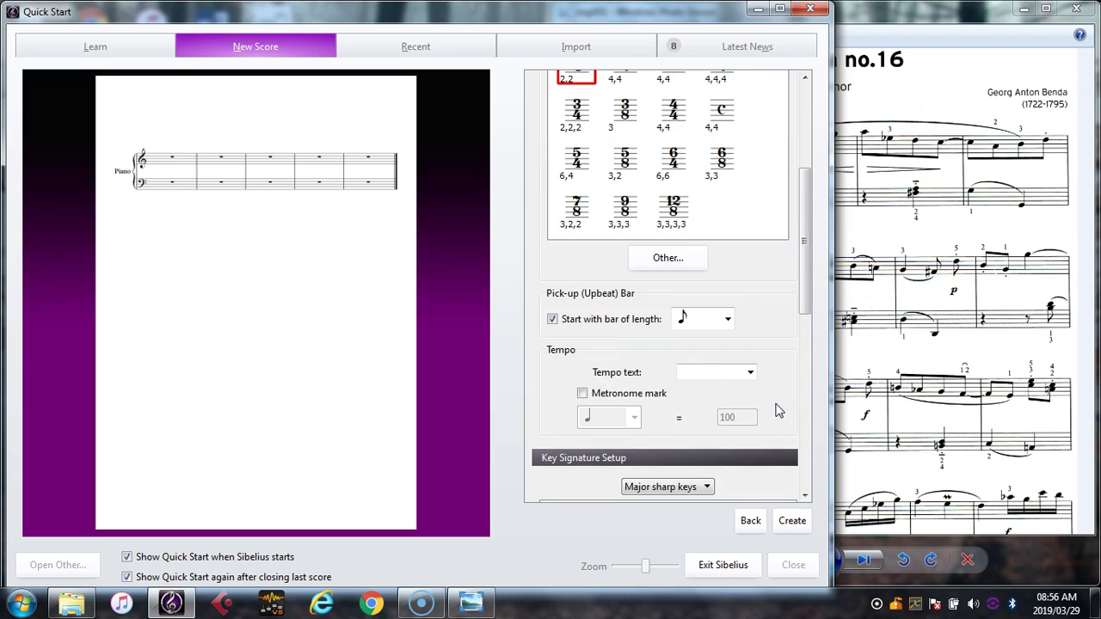
left_click(709, 373)
type("All")
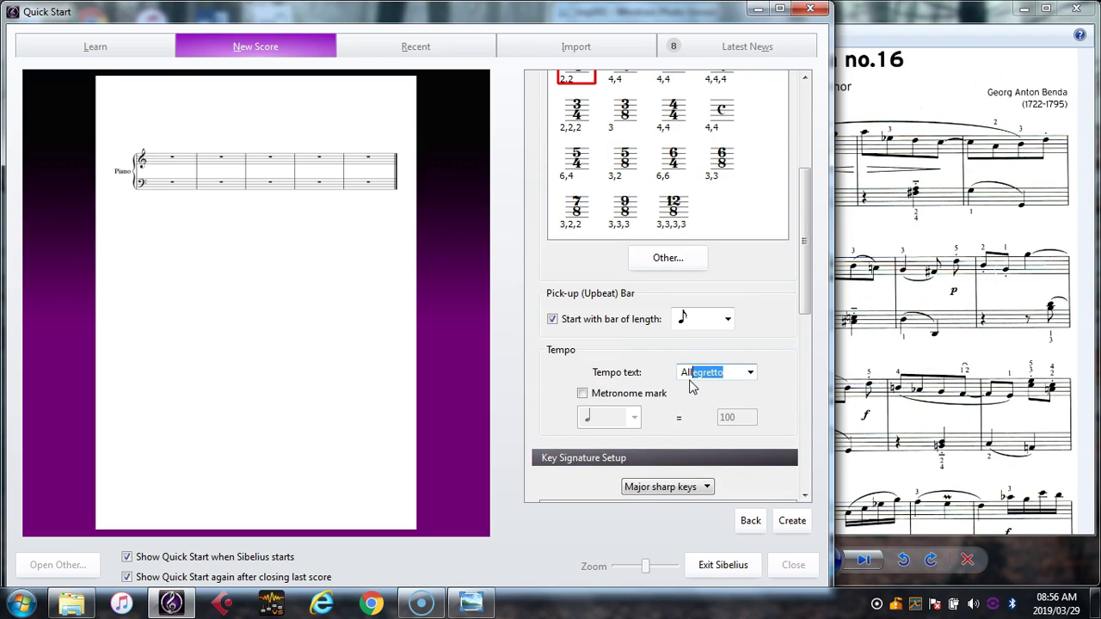
type("egro")
left_click(624, 394)
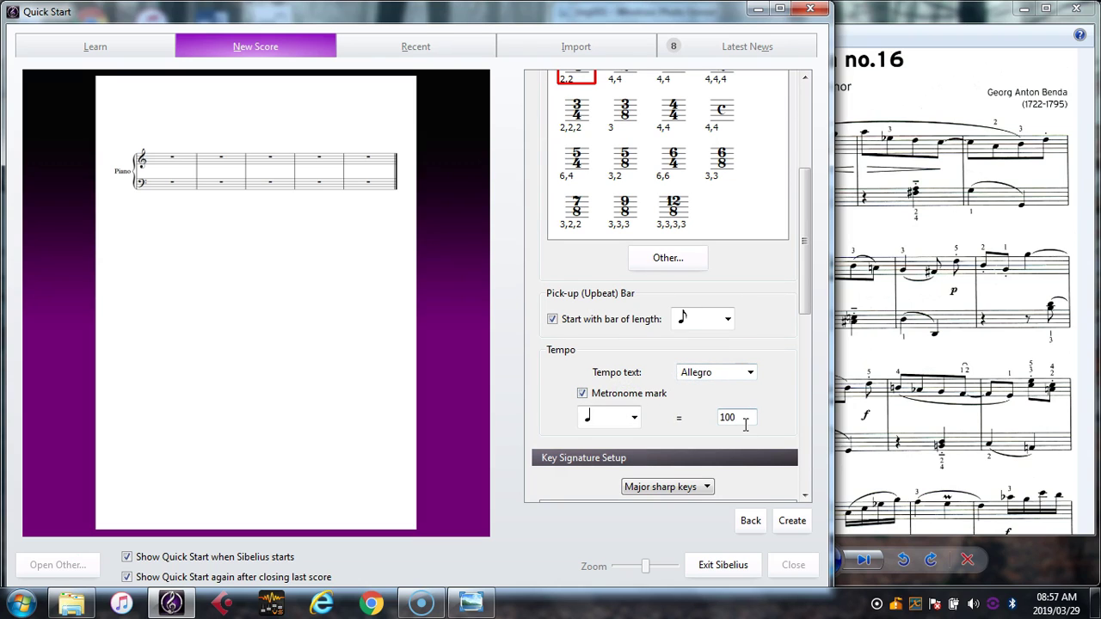
After checking the reference image, choose G minor from the minor flat keys.
scroll(746, 424, "down", 5)
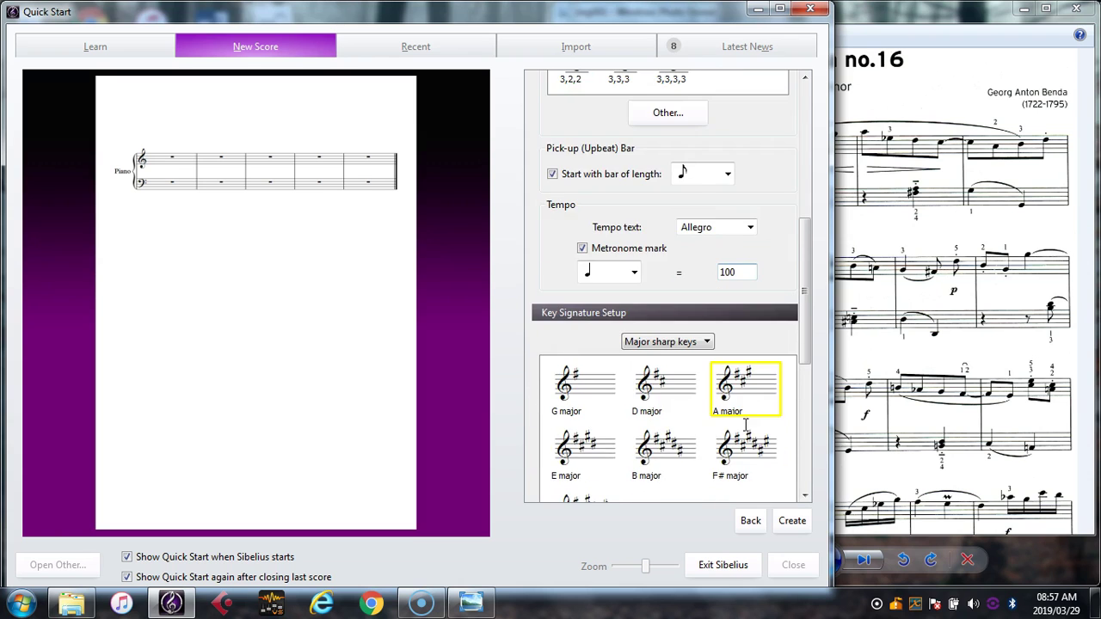
left_click(909, 246)
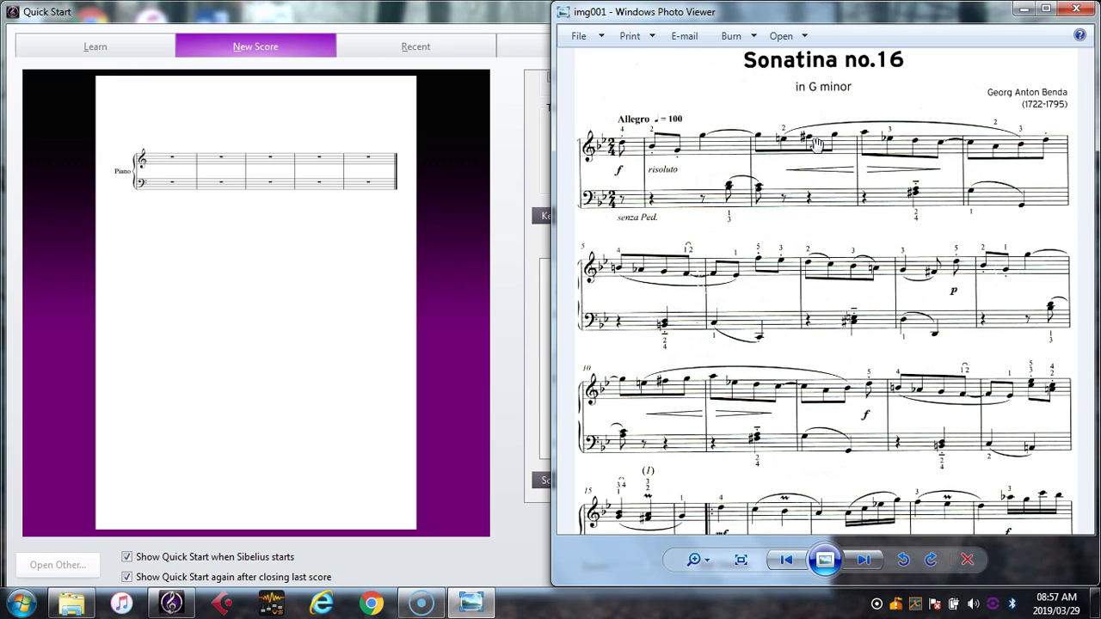
left_click(465, 26)
left_click(707, 245)
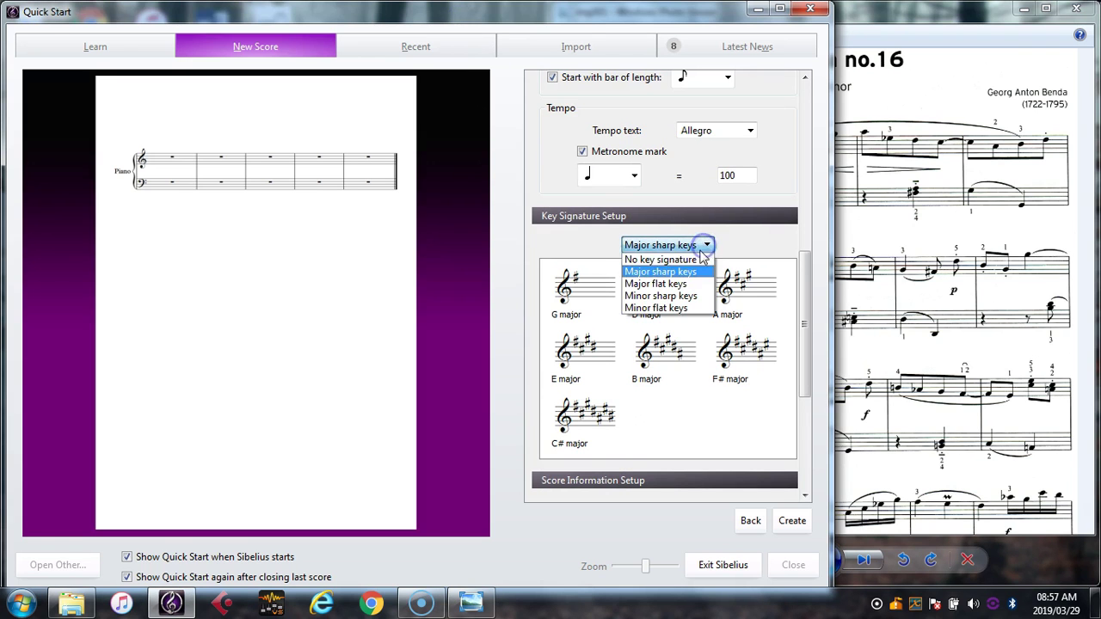
left_click(684, 309)
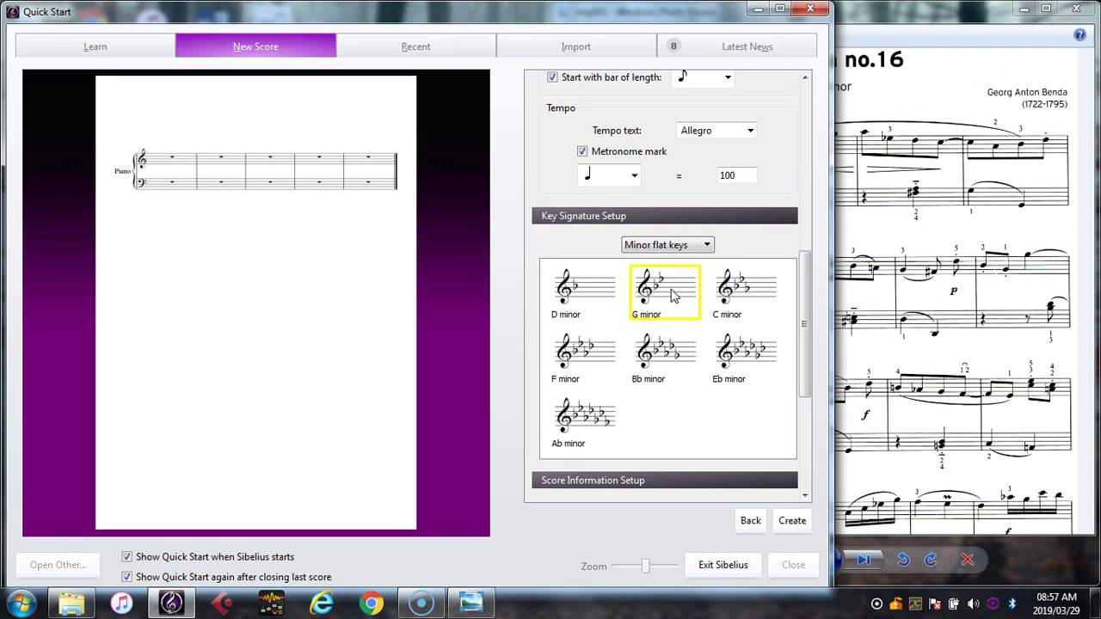
left_click(667, 295)
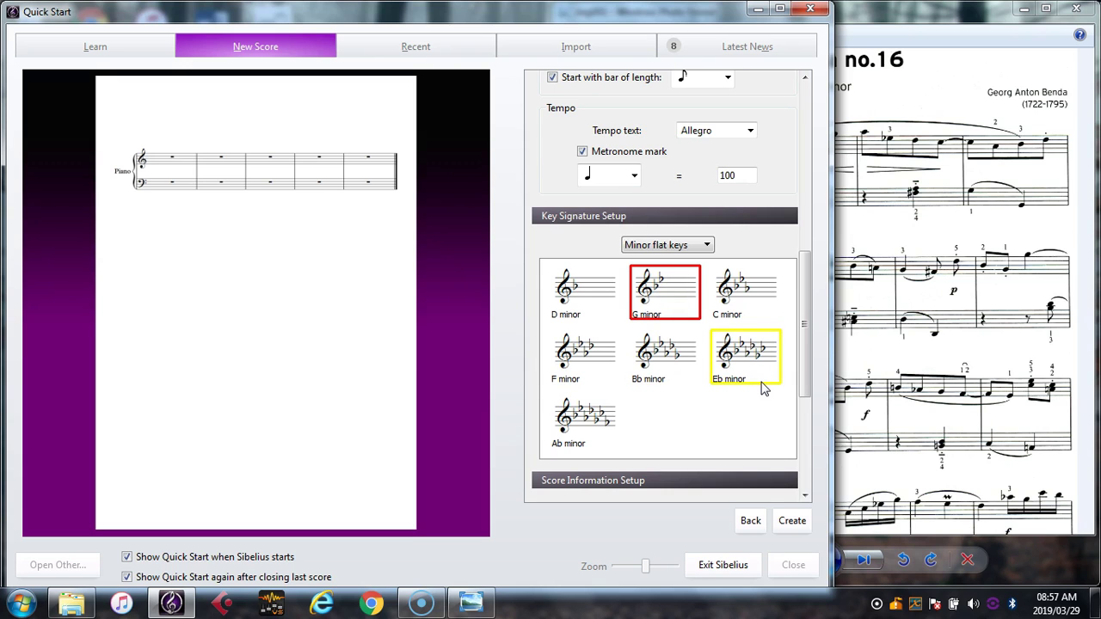
scroll(764, 387, "down", 5)
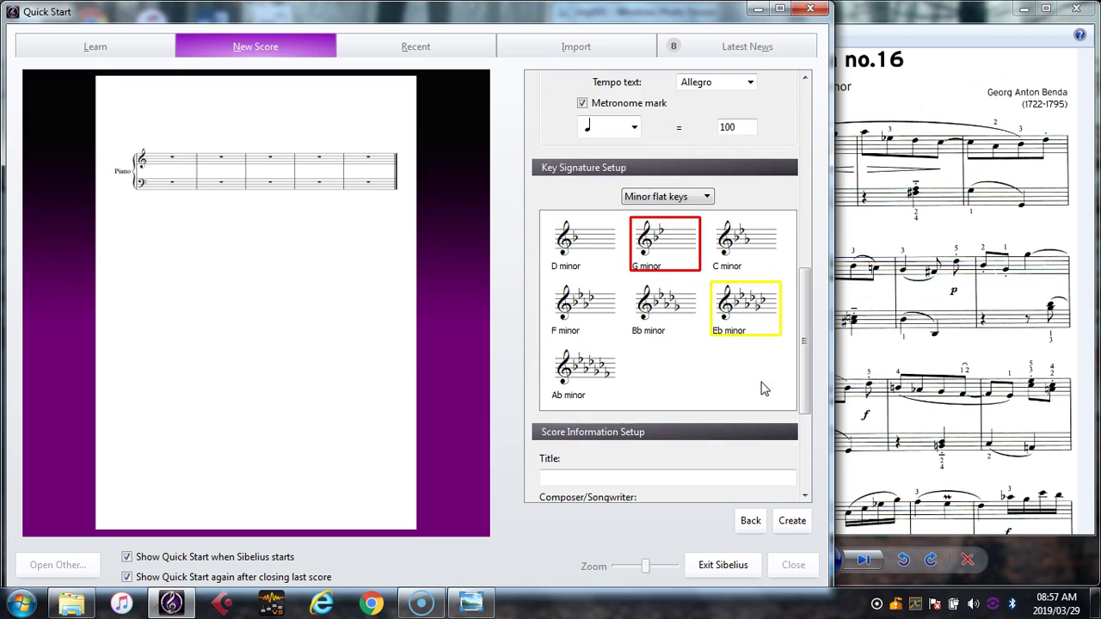
Type 'Sonatina' into the title field and fill in the composer credit.
left_click(633, 287)
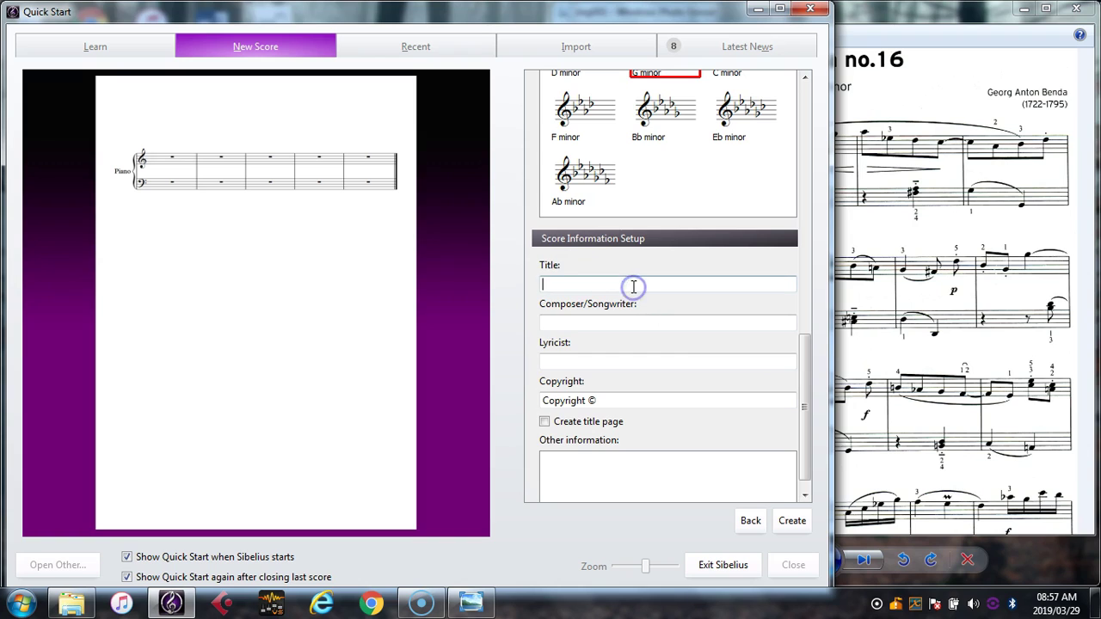
type("Sonatina no. 16")
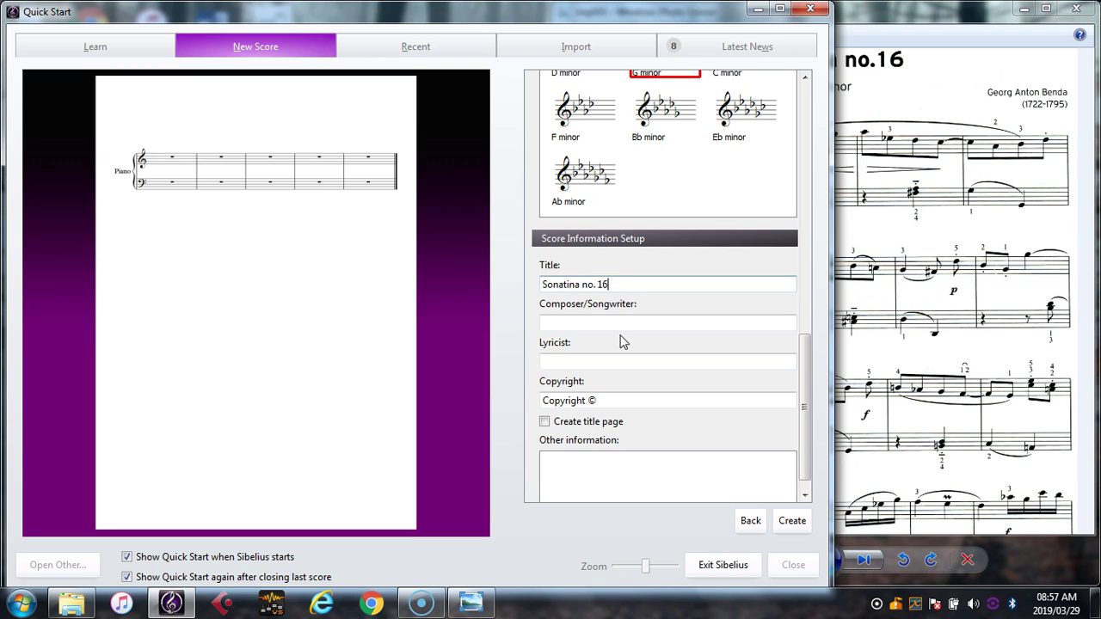
left_click(617, 321)
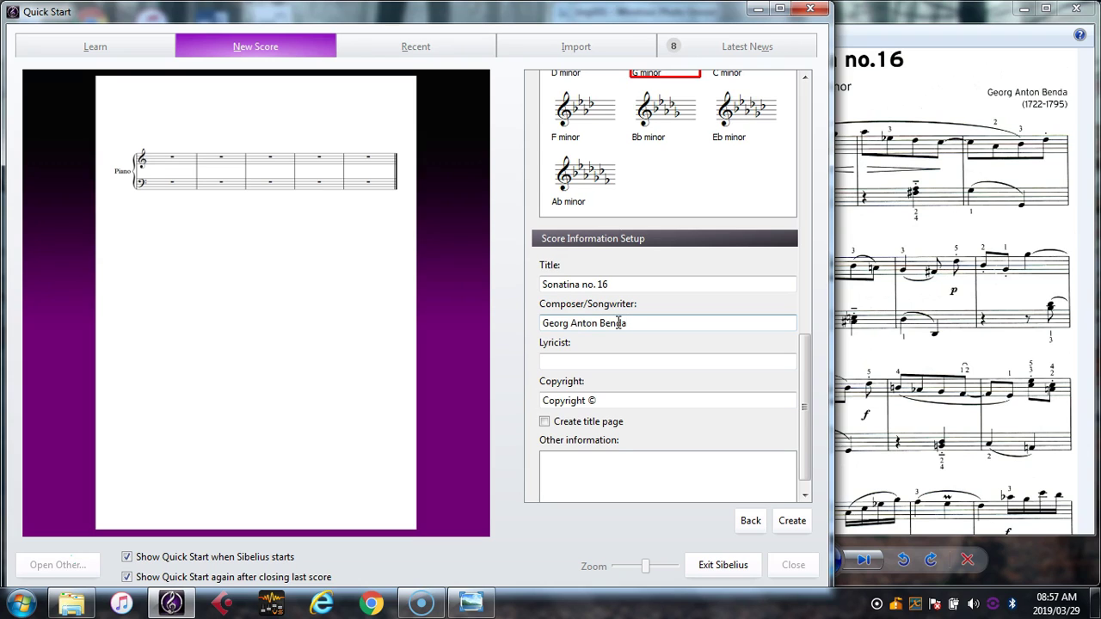
left_click(630, 323)
Create the score and drag the page to centre it in the window.
left_click(792, 520)
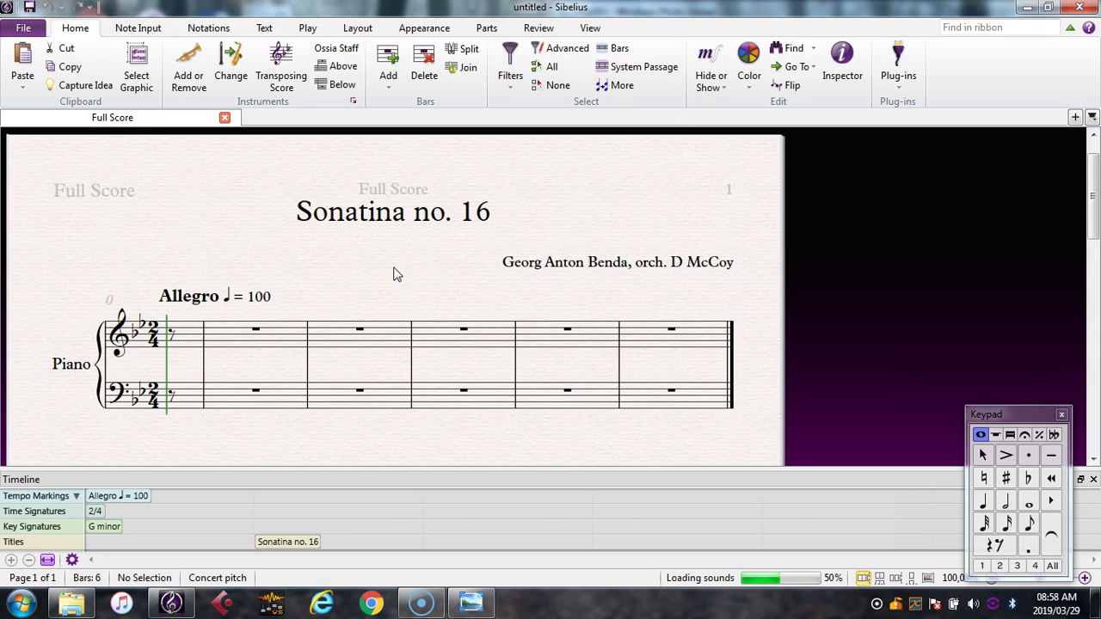
left_click(486, 231)
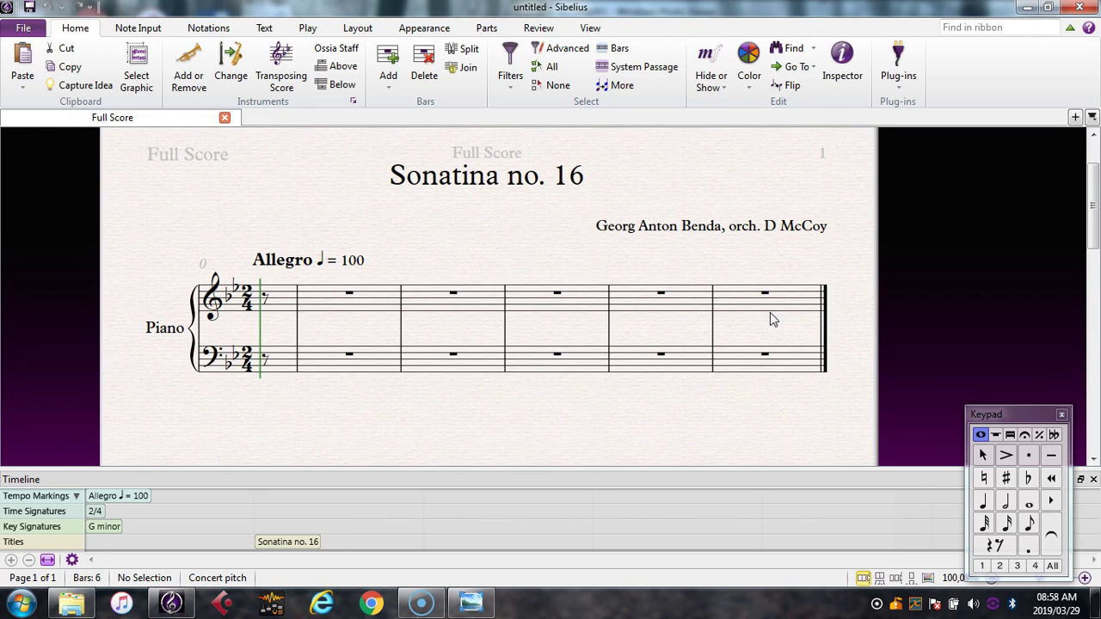
left_click(564, 239)
left_click_drag(564, 238, 594, 267)
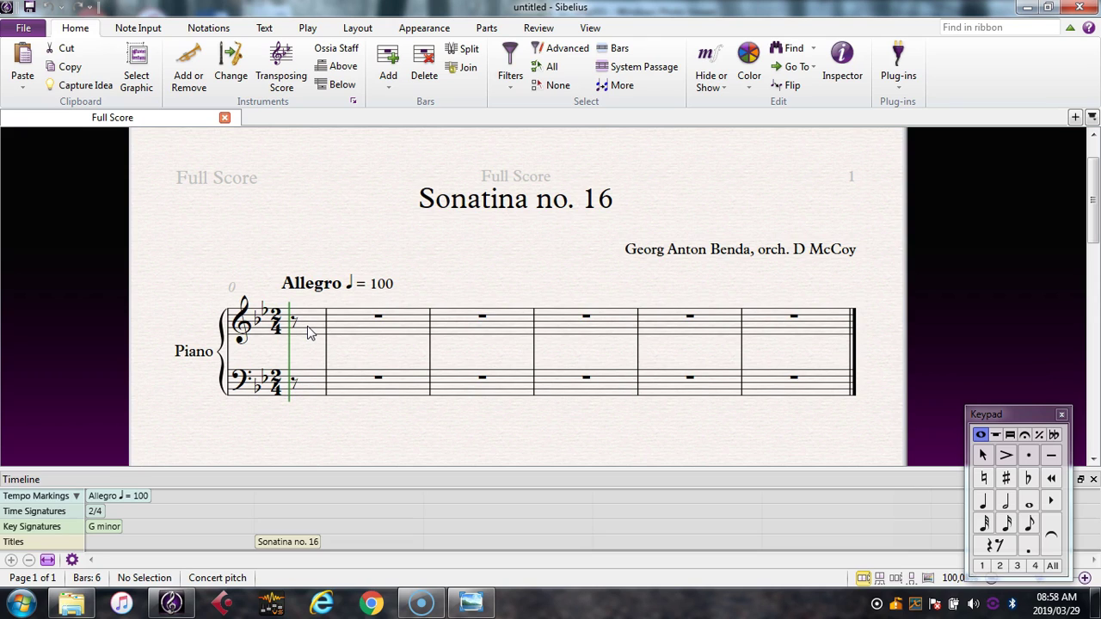
Add a 2/2 time signature change at bar 3.
key("alt")
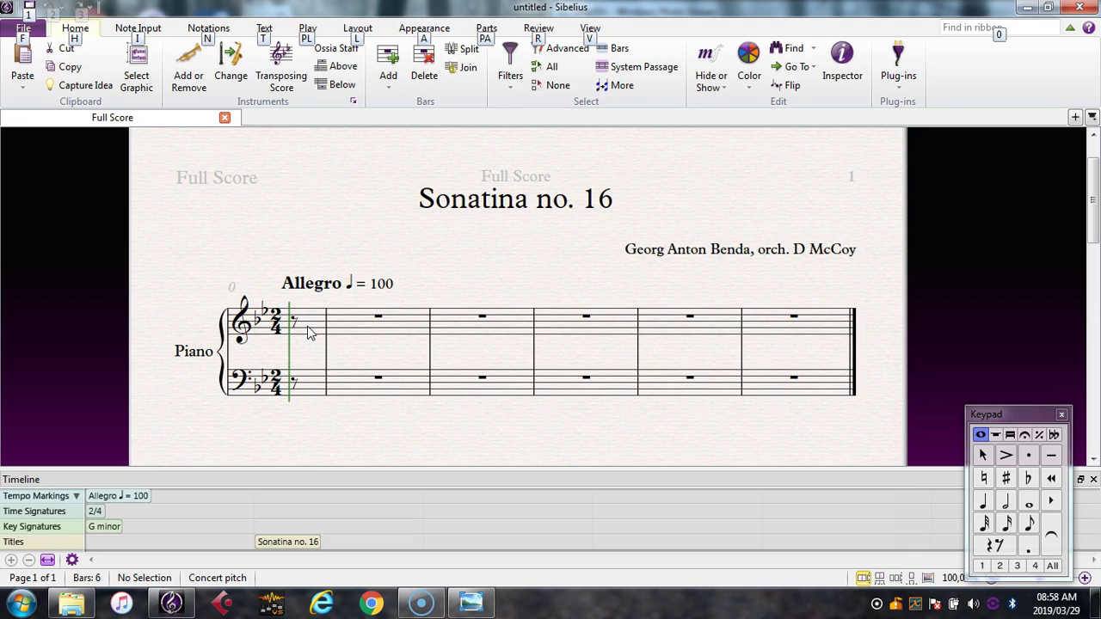
key("n")
key("t")
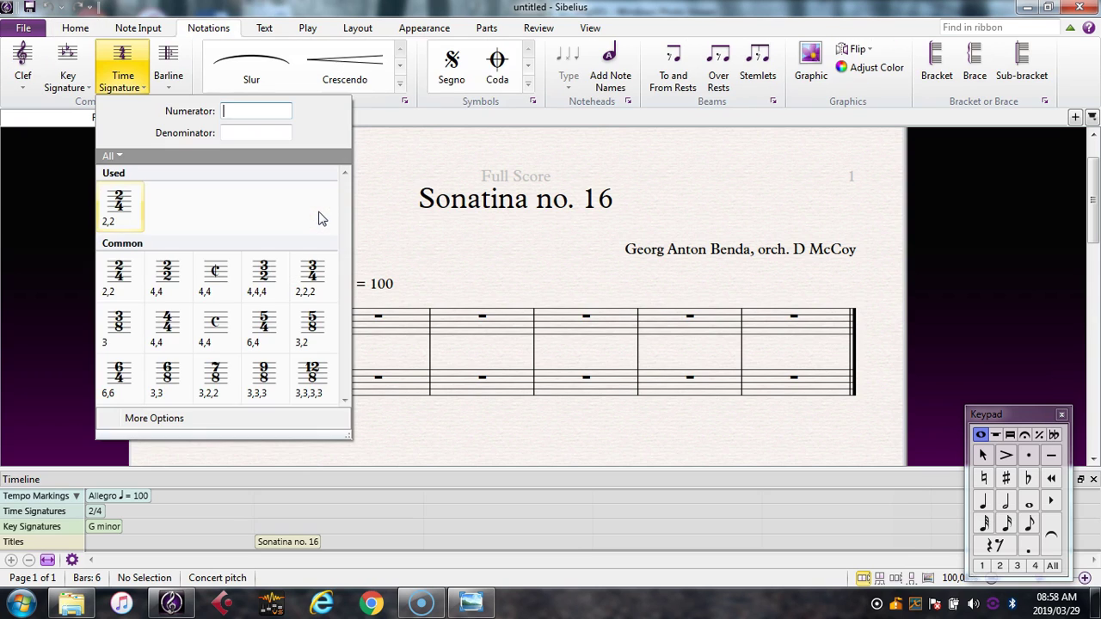
left_click(175, 275)
left_click(535, 337)
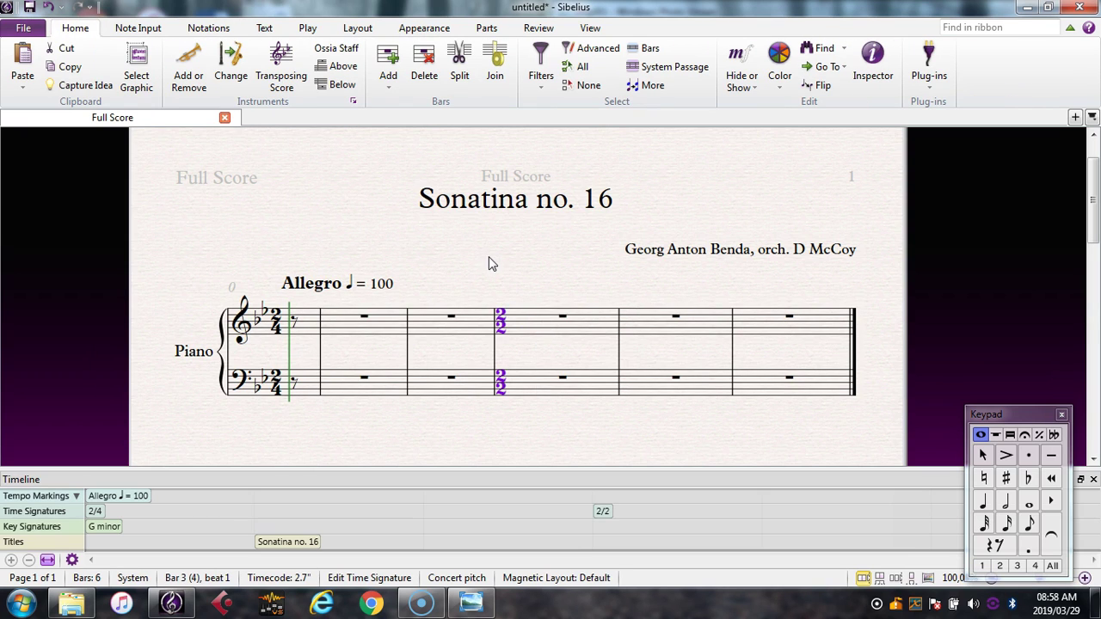
key("Escape")
Add an E♭ major key signature change at the 2/2 bar.
key("alt")
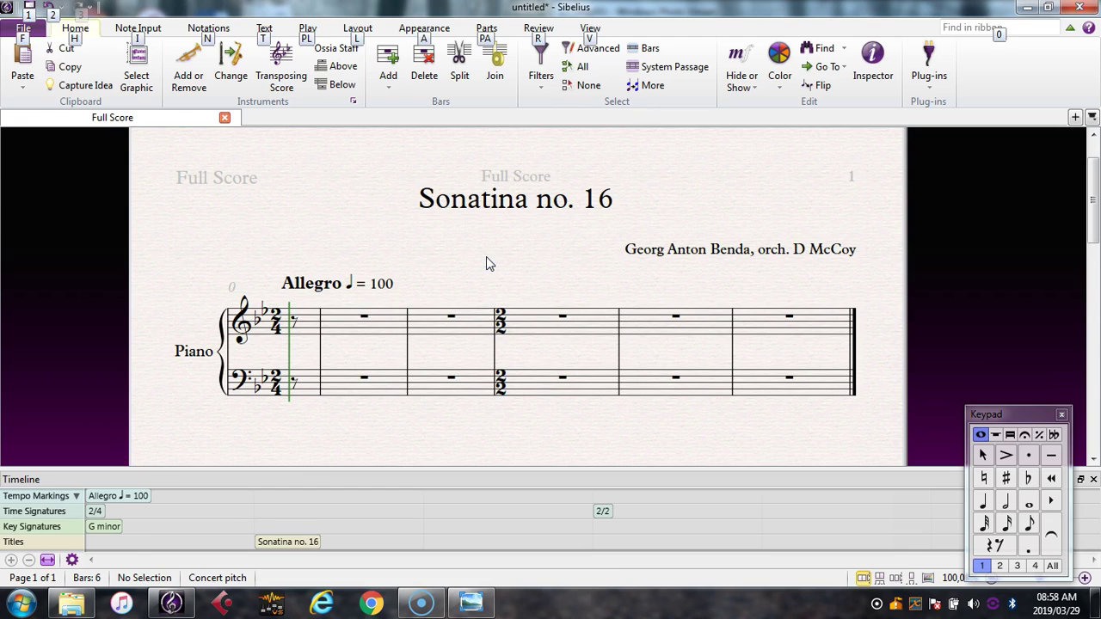
key("Escape")
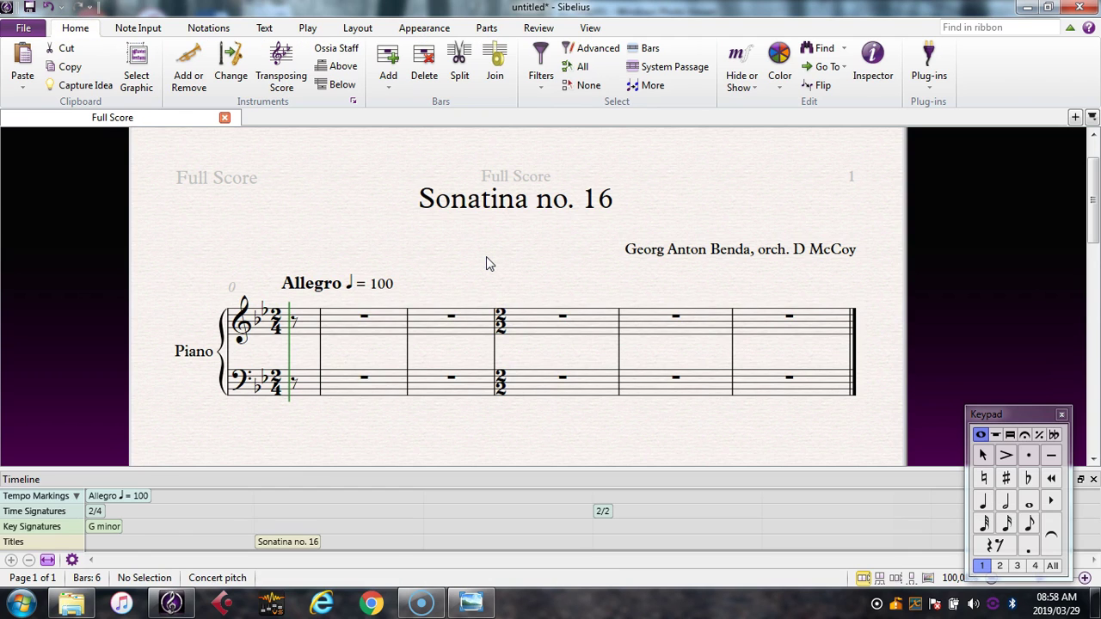
key("k")
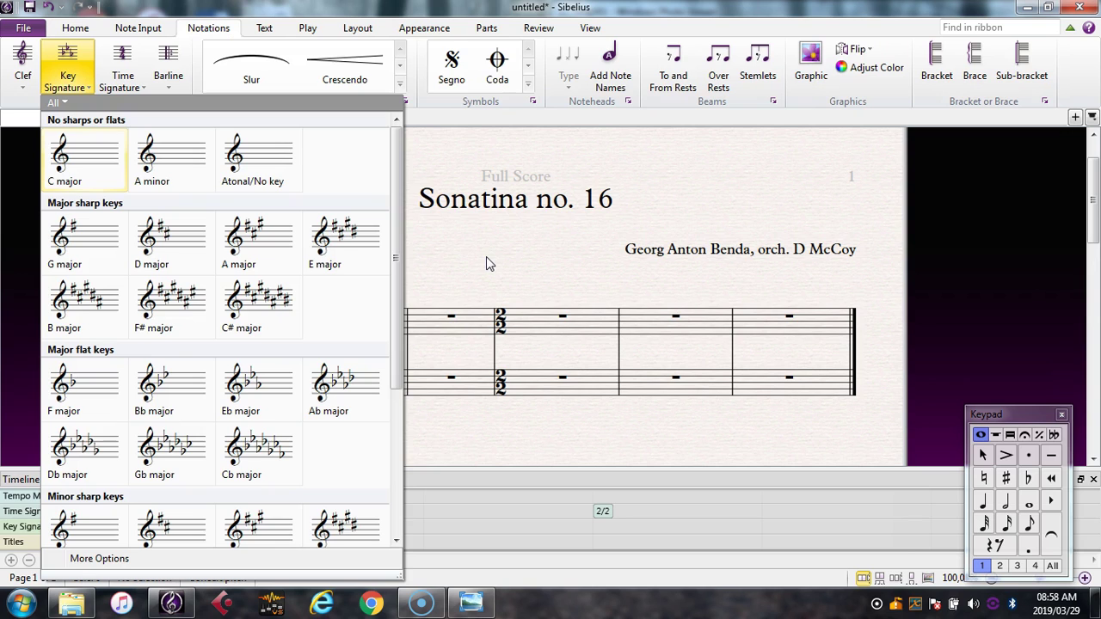
left_click(268, 387)
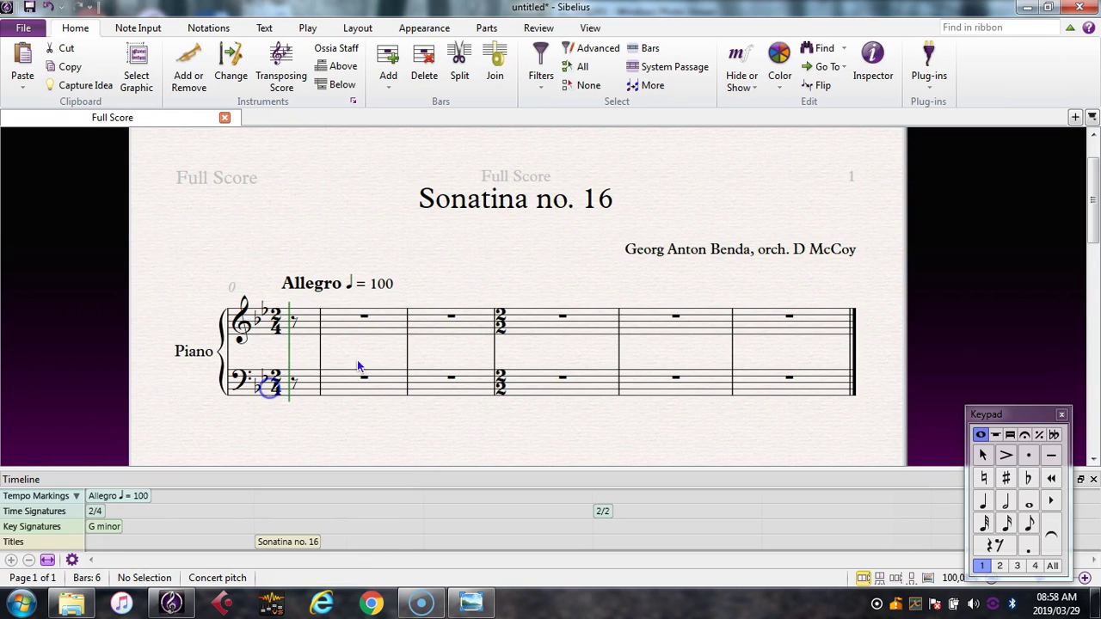
left_click(503, 335)
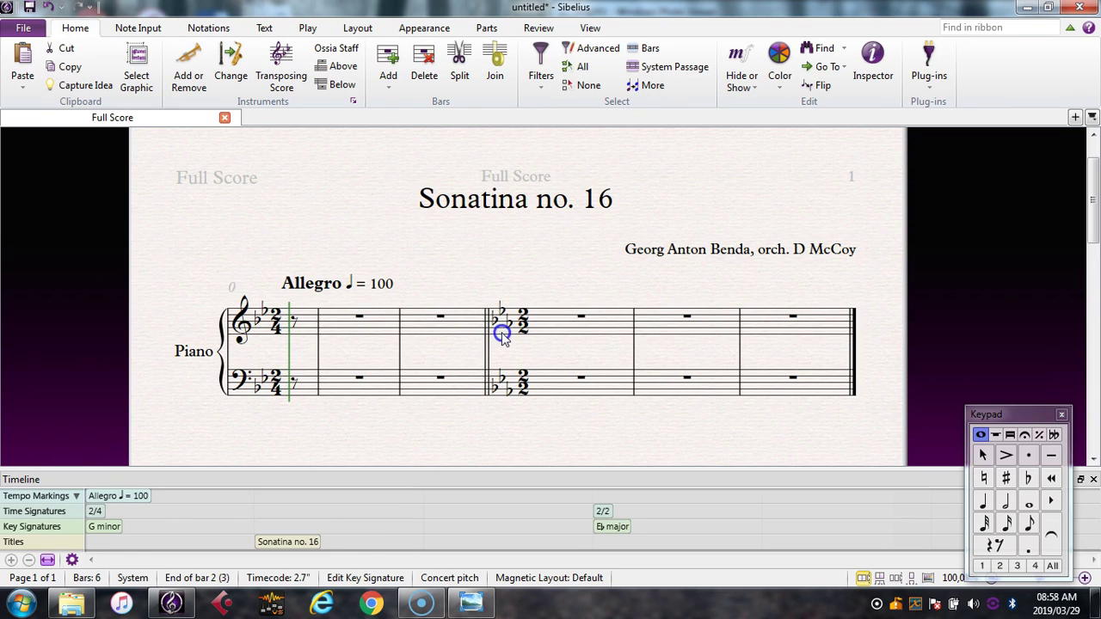
left_click(526, 284)
key("alt")
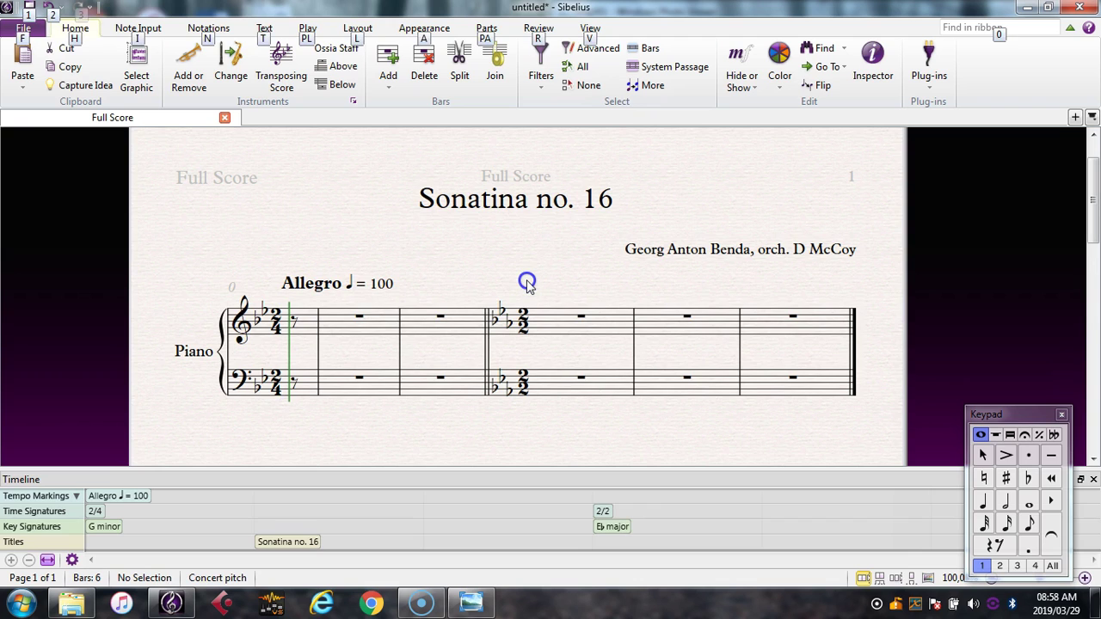
key("alt")
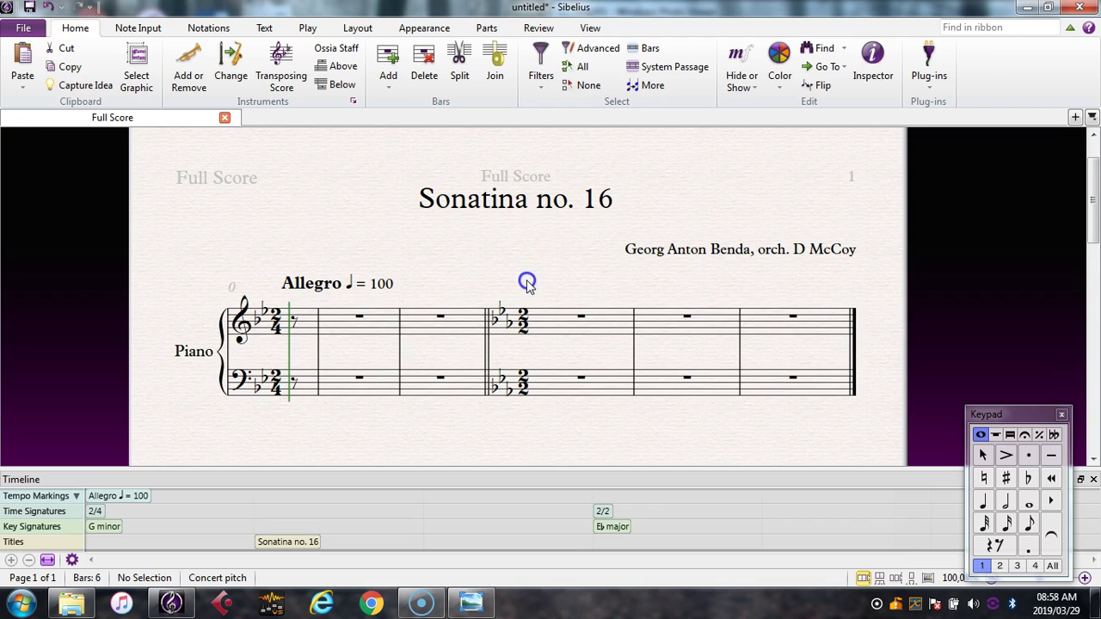
Edit the title to 'Sonatina number 16', then undo it back to 'Sonatina no. 16'.
double_click(551, 203)
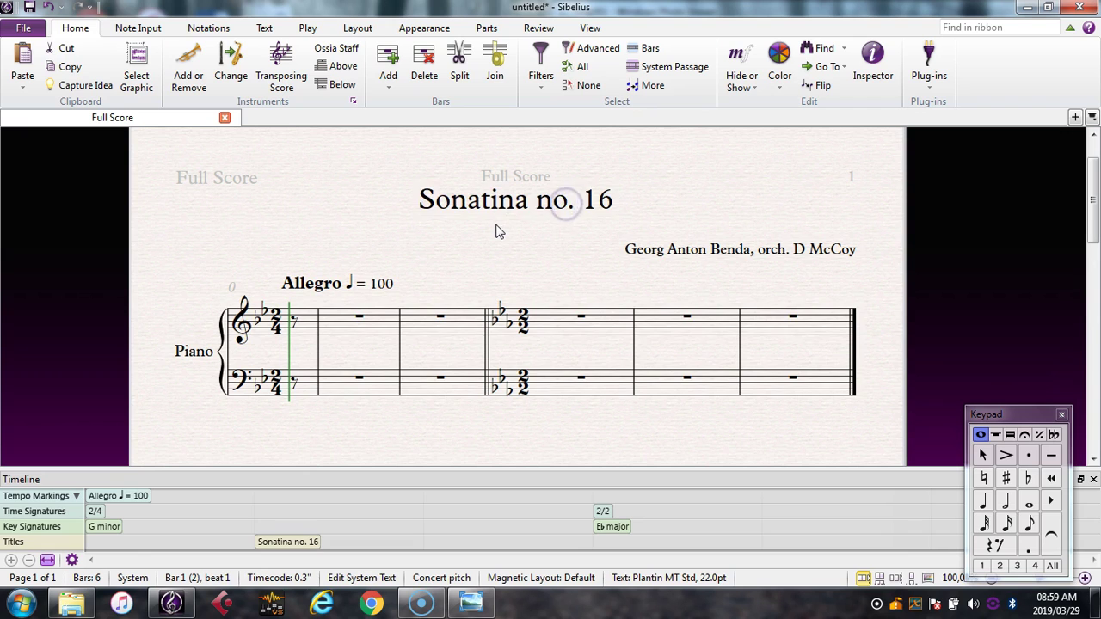
key("BackSpace")
type("umber")
key("Delete")
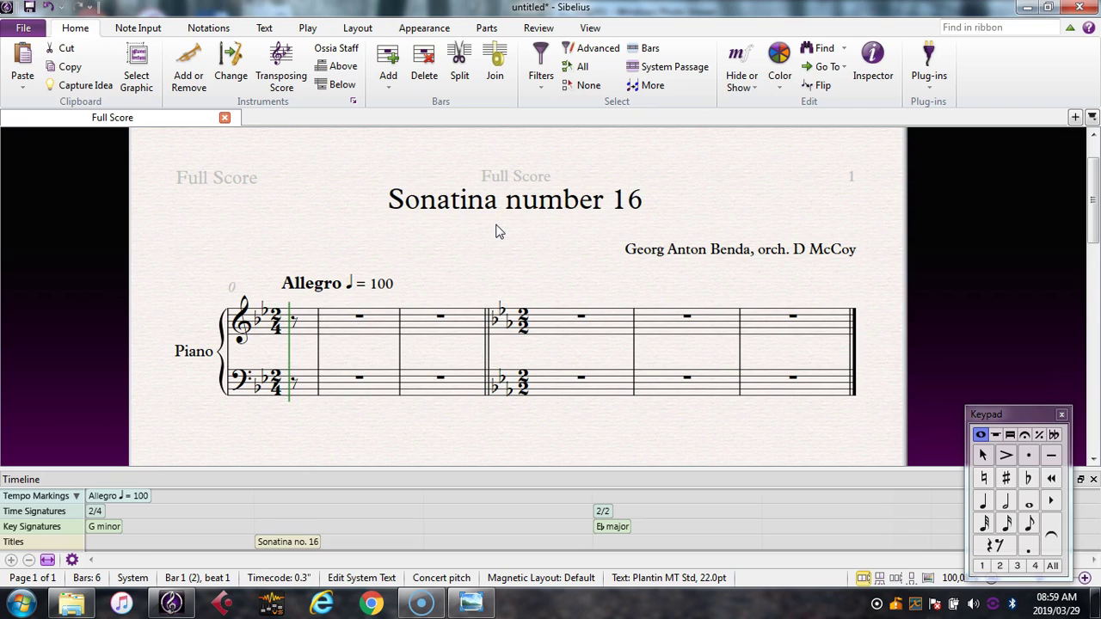
left_click(506, 239)
key("alt")
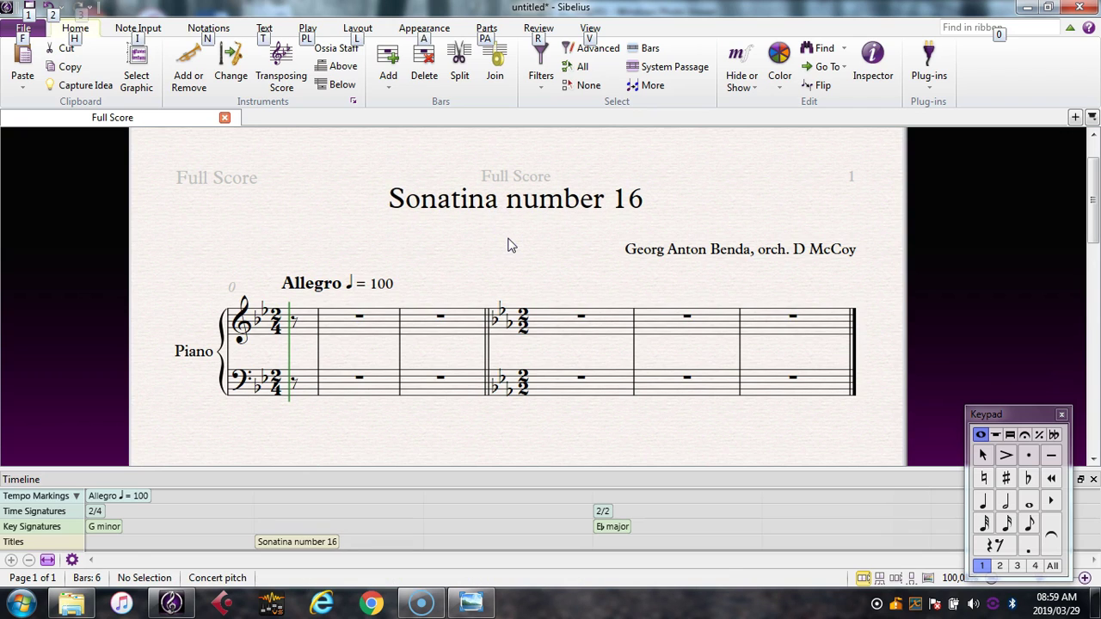
key("alt")
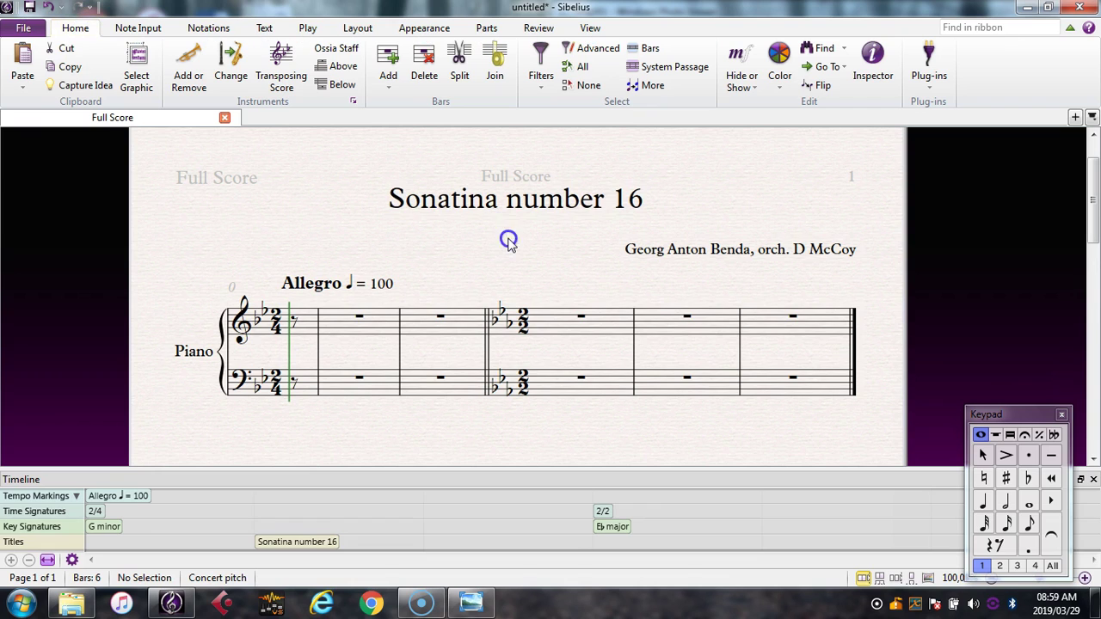
key("Tab")
key("ctrl+z")
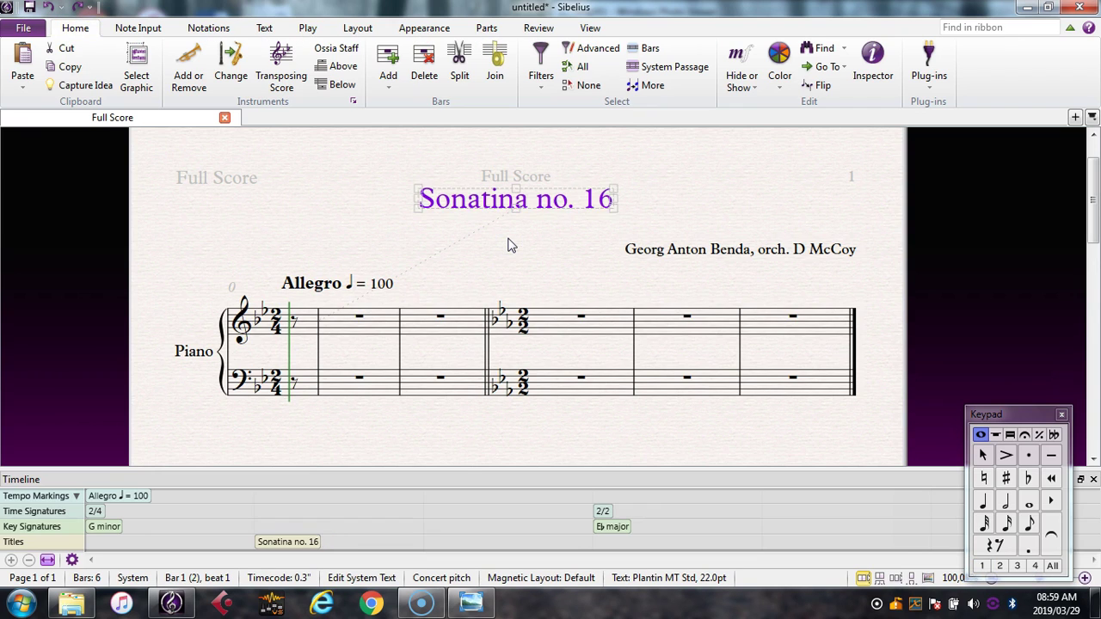
key("Escape")
Delete the E♭ major key change and the 2/2 time change in bar 4.
key("Tab")
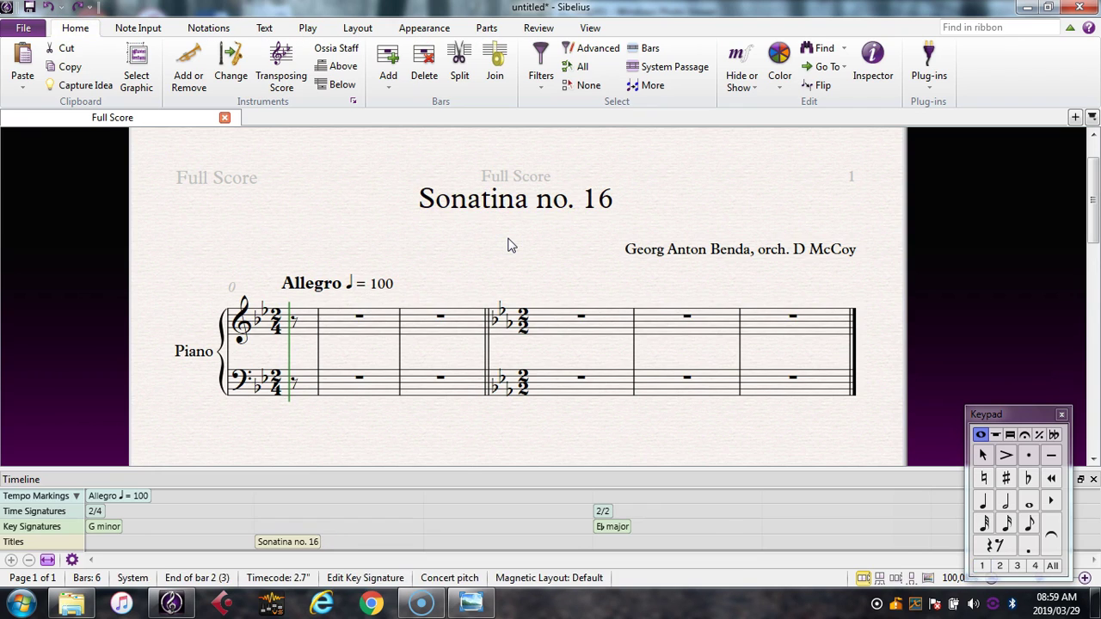
key("Delete")
key("Tab")
key("Delete")
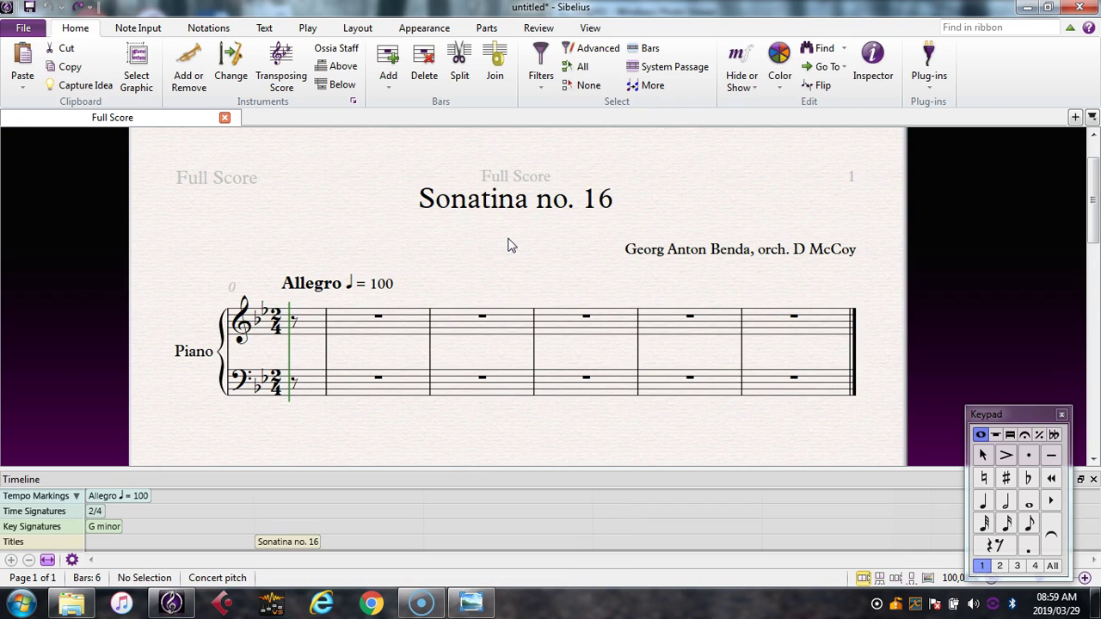
key("alt")
key("alt")
Save As to the U: drive, placing the caret at the end of the suggested file name.
left_click(28, 7)
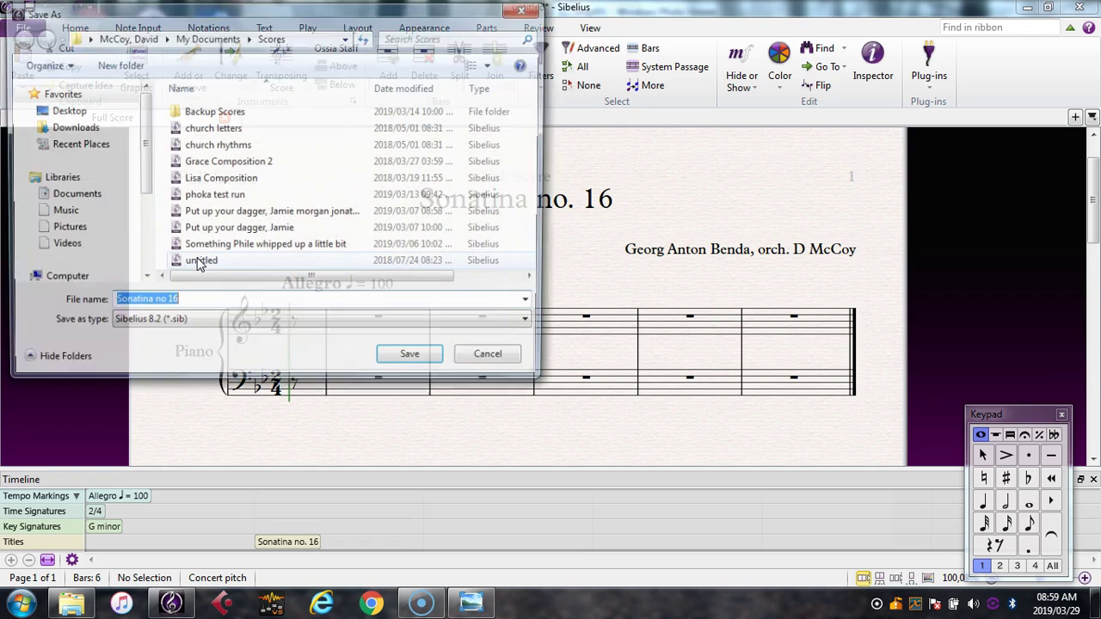
scroll(103, 189, "down", 3)
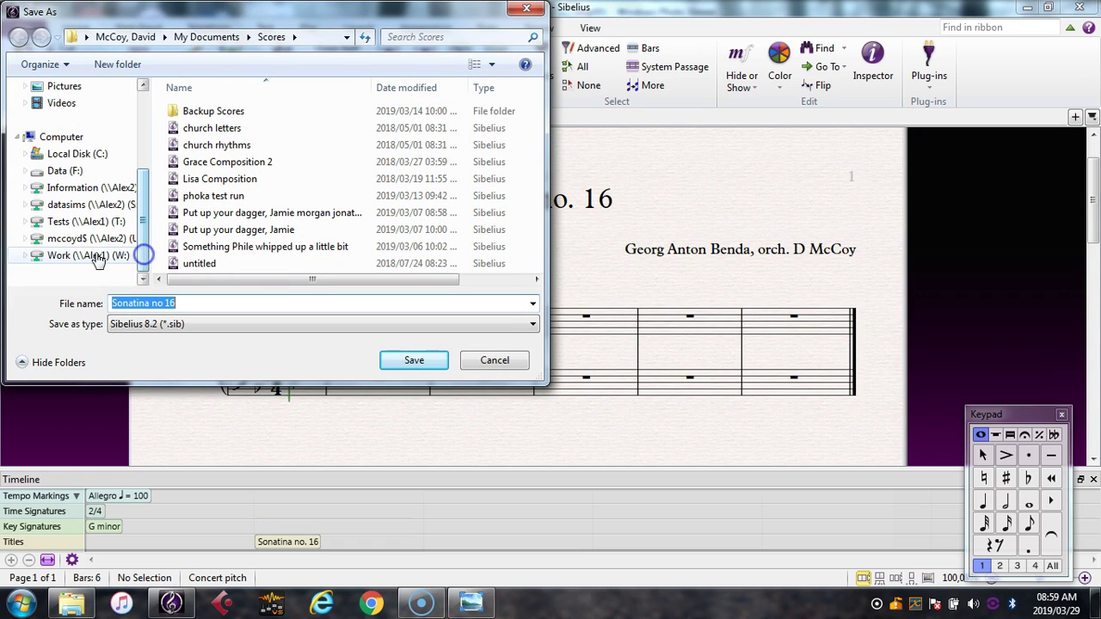
left_click(90, 239)
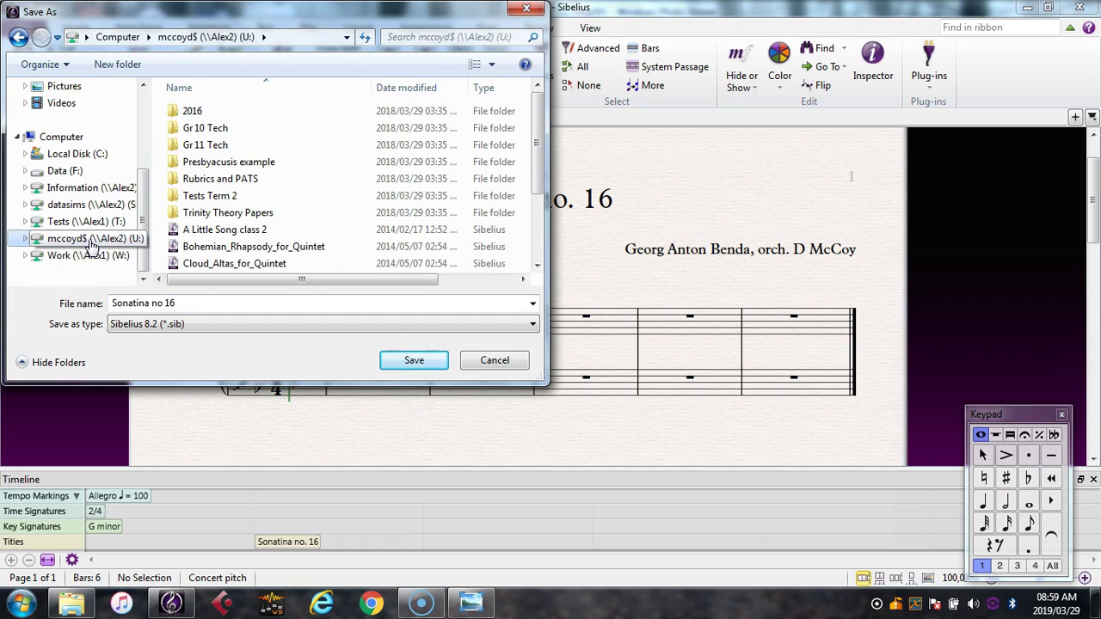
left_click(197, 304)
left_click(197, 305)
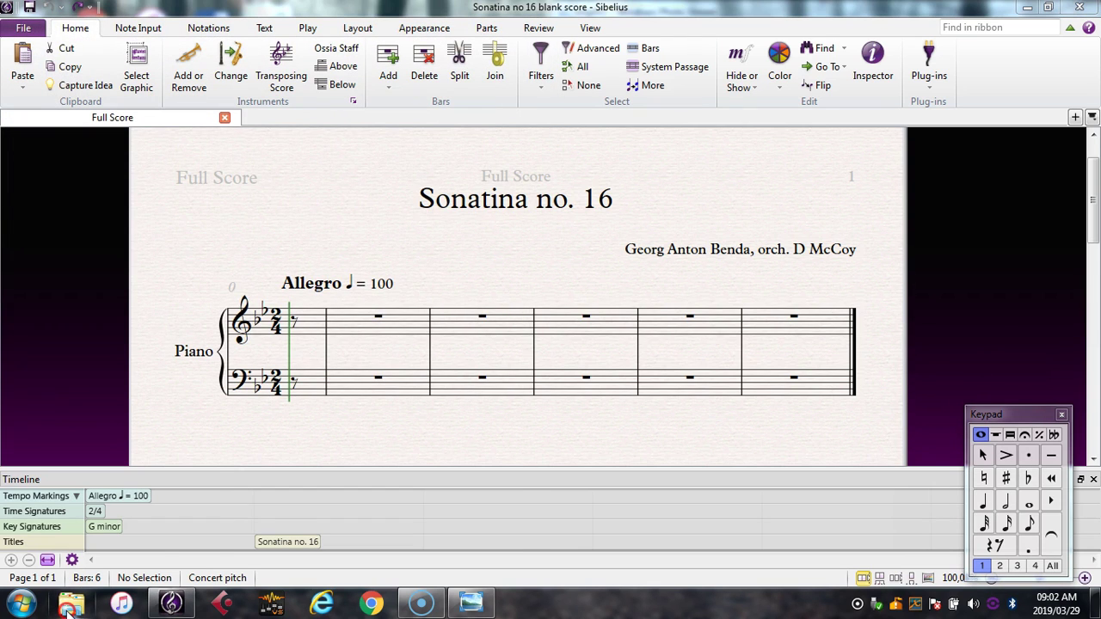
Open the U: drive and WORKING BOB (D:) flash drive in side-by-side Explorer windows.
right_click(69, 610)
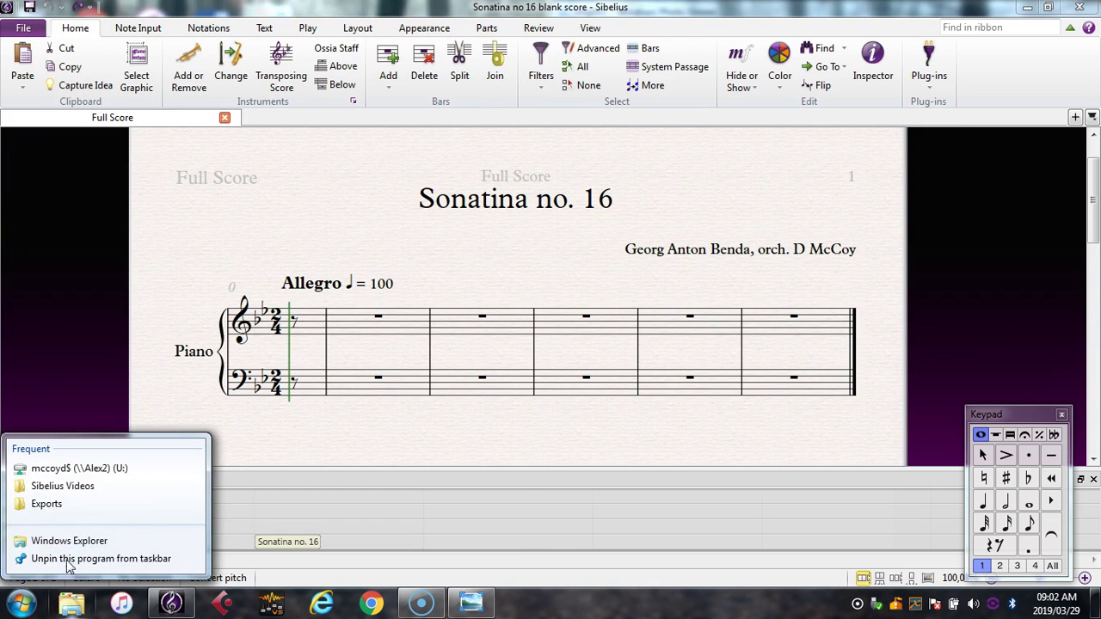
left_click(70, 540)
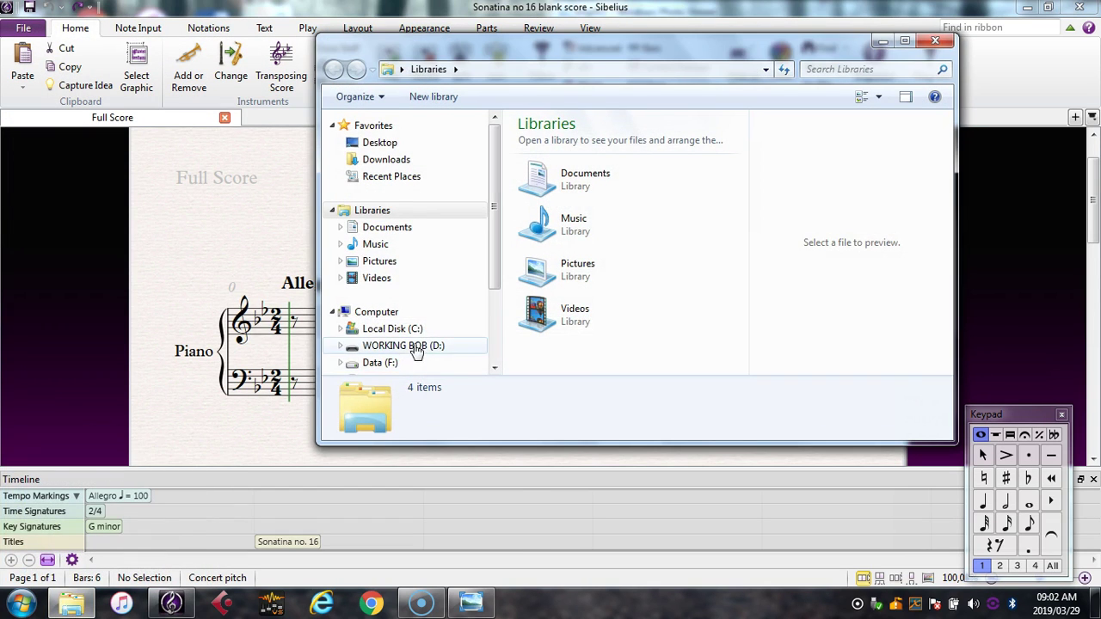
left_click(498, 348)
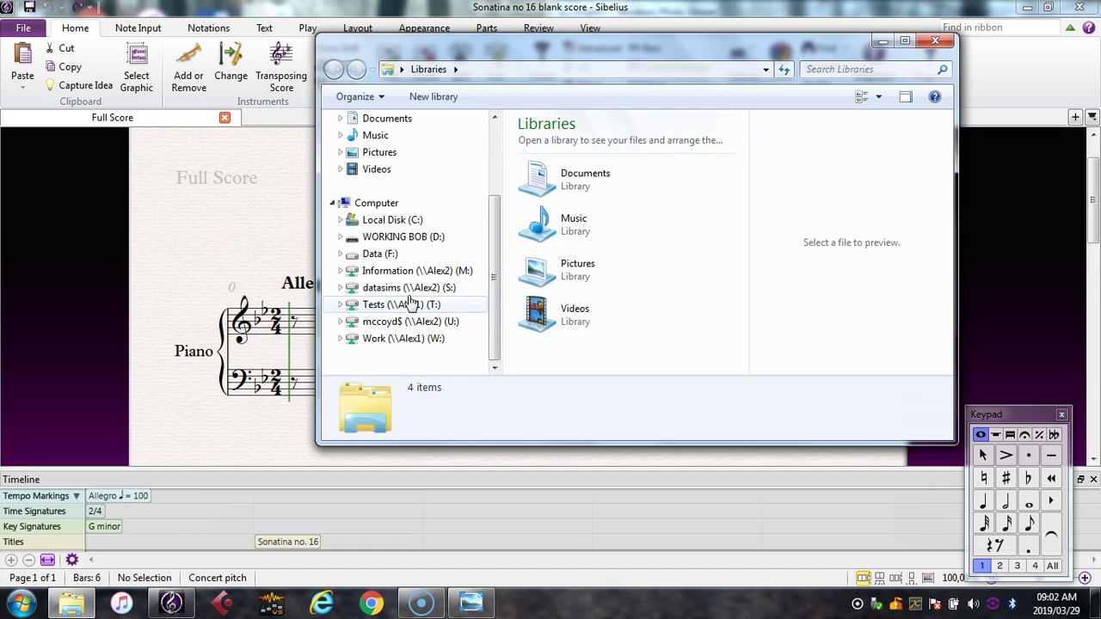
left_click(406, 322)
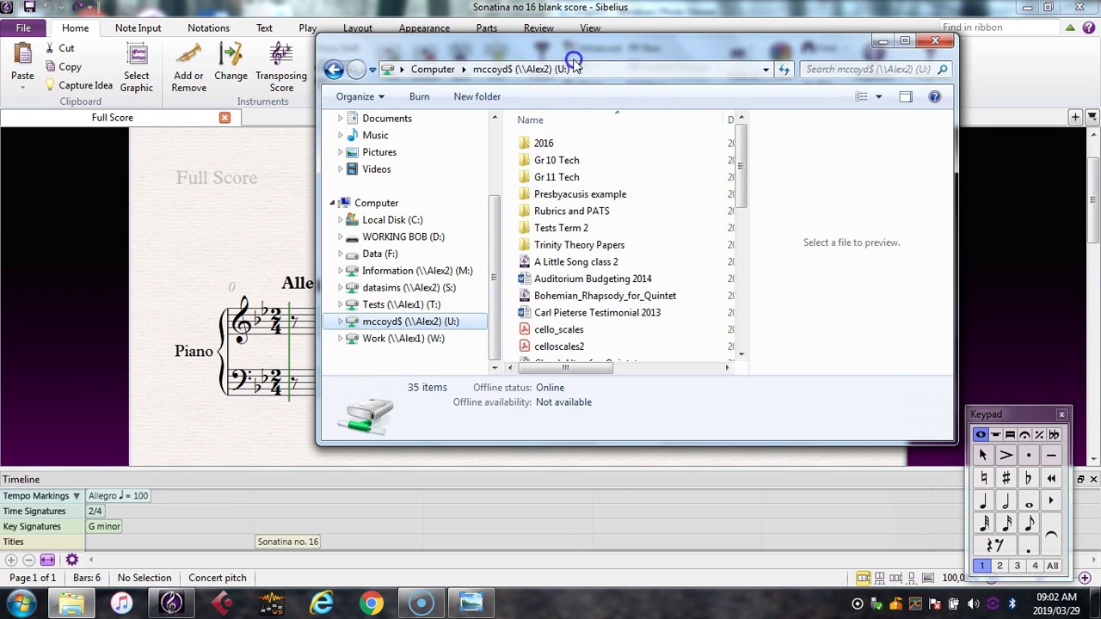
key("super+Left")
key("ctrl+n")
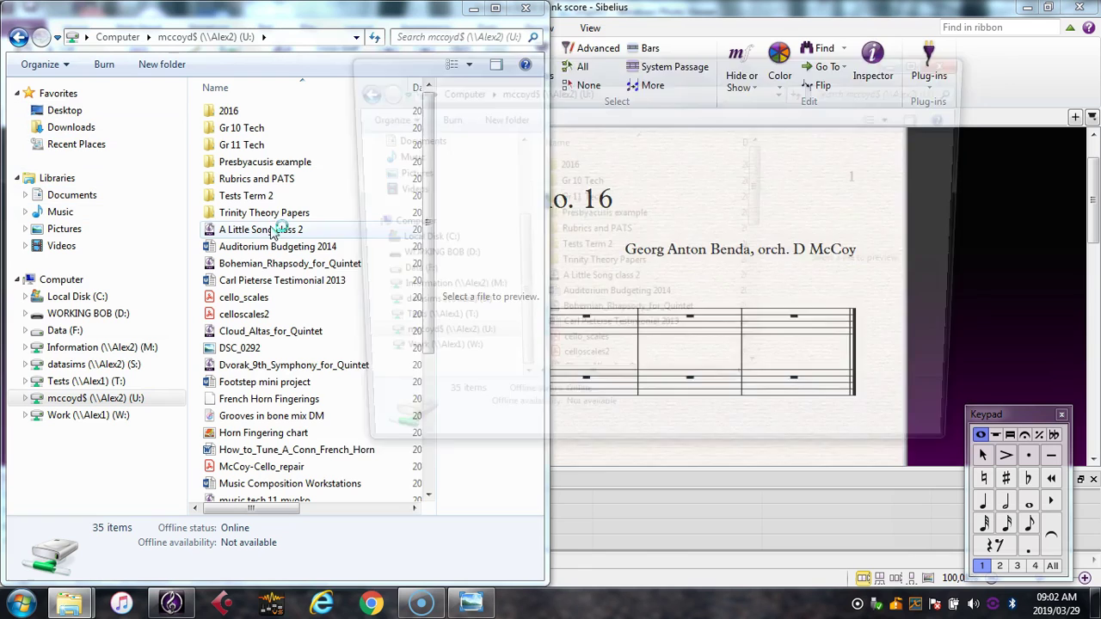
key("super+Right")
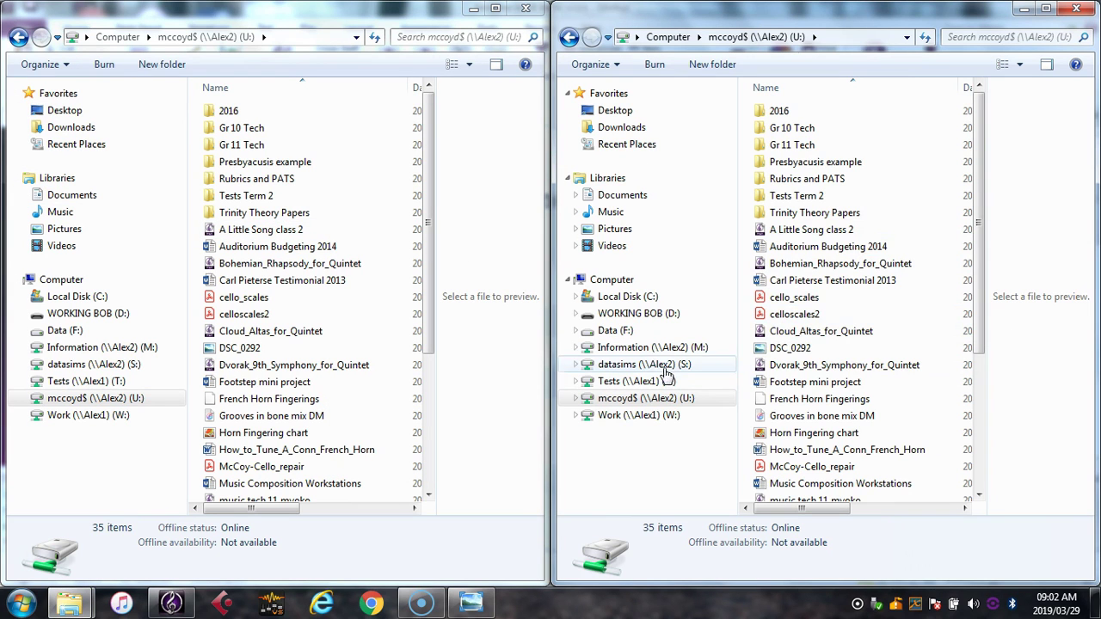
left_click(645, 313)
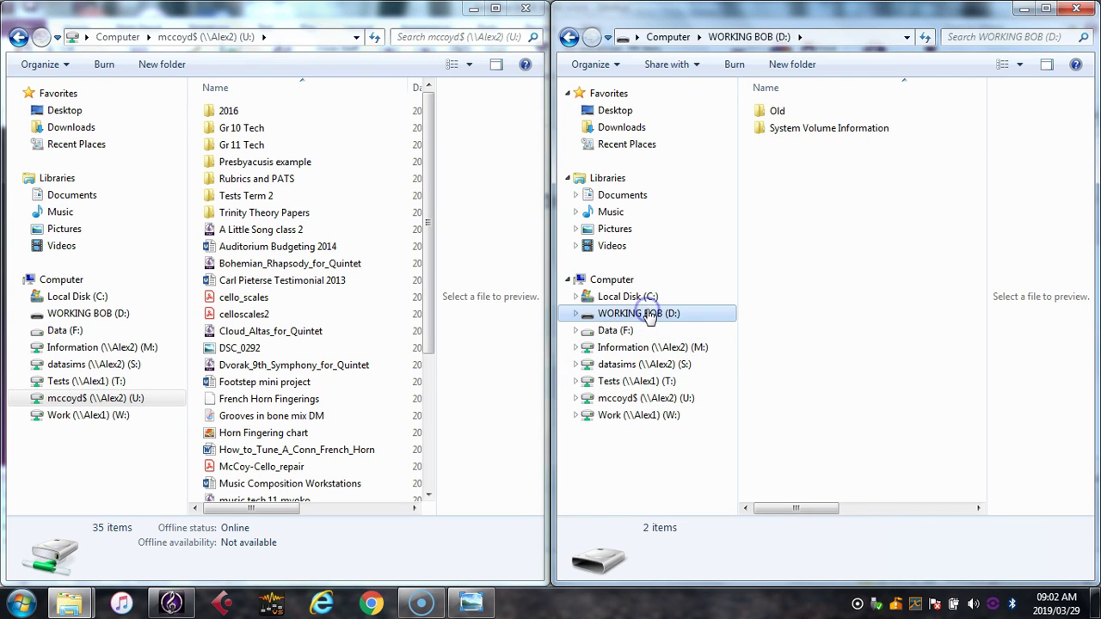
Copy Sonatina no 16 blank score from U: onto D:, then minimize both windows.
left_click(293, 382)
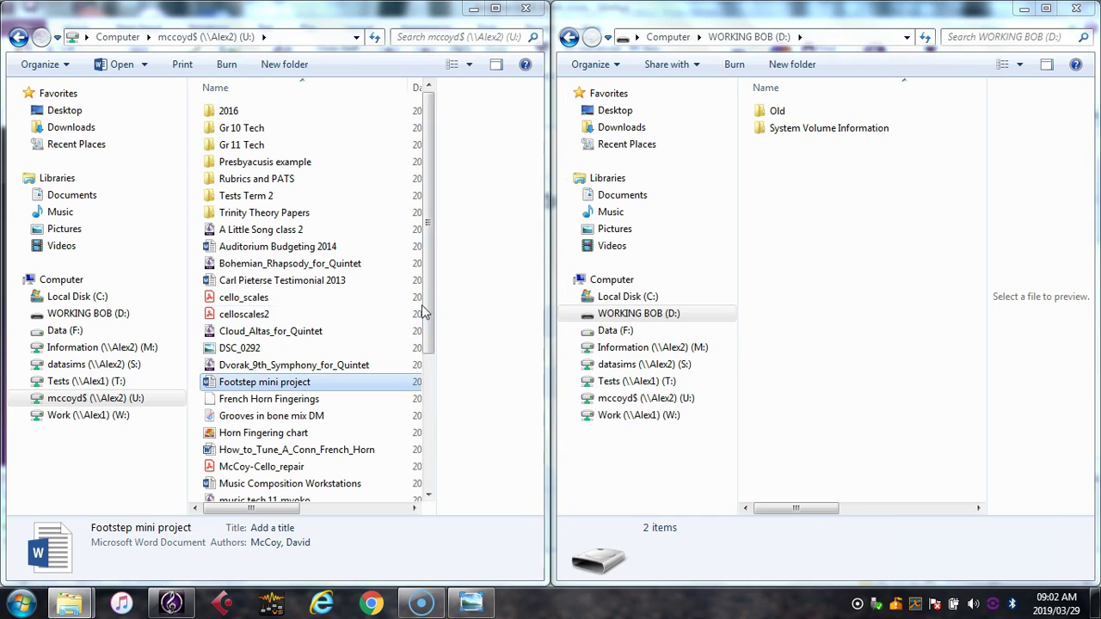
scroll(428, 351, "down", 4)
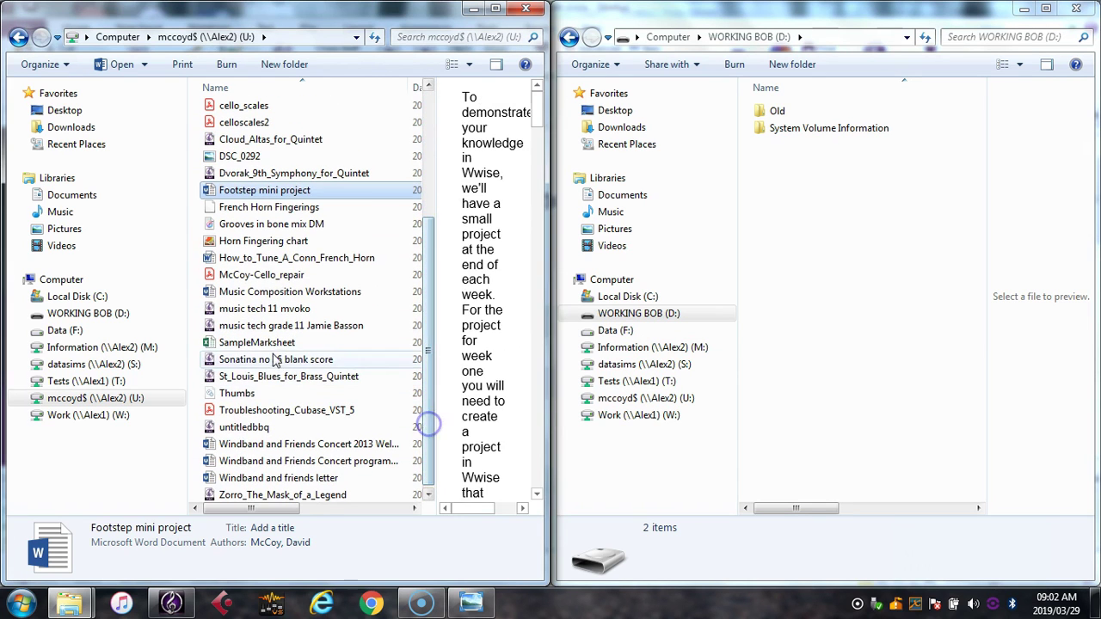
left_click_drag(275, 361, 796, 225)
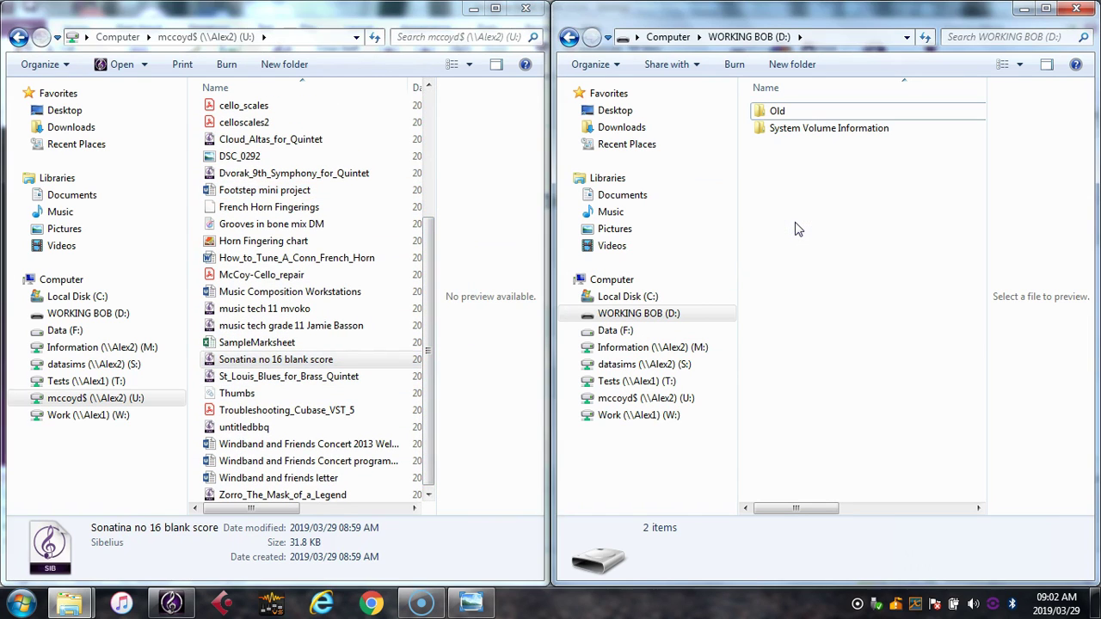
left_click(1023, 8)
left_click(473, 8)
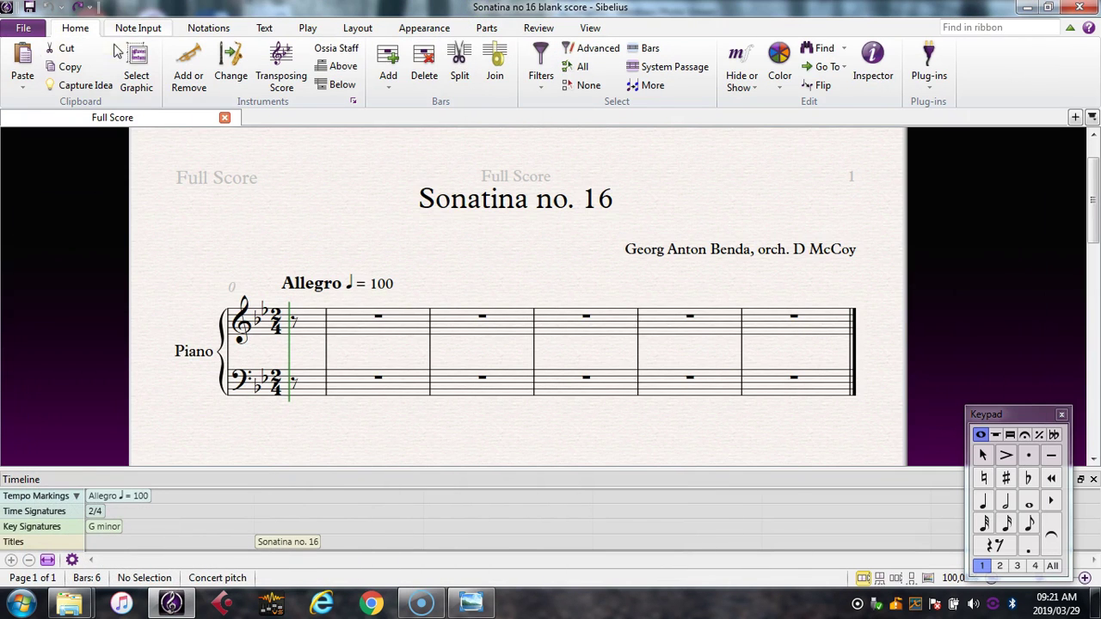